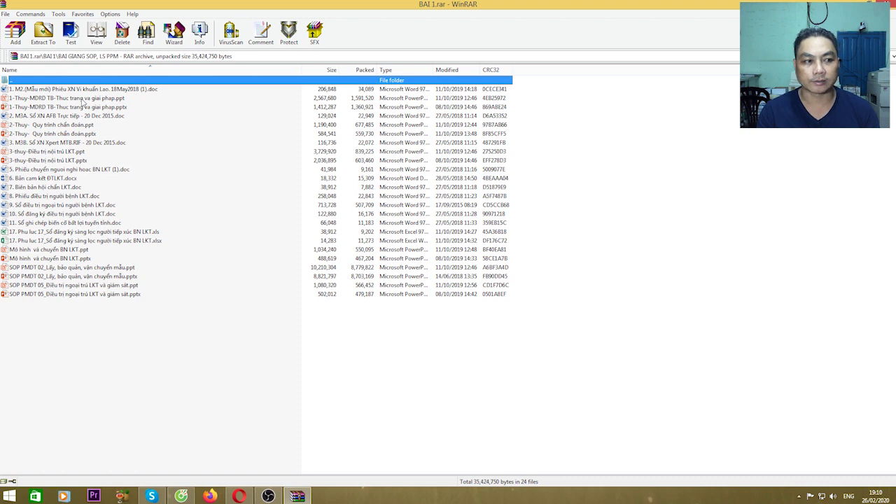
Open 1-Thuy-MDRD TB-Thuc trang va giai phap.ppt from the BAI 1.rar archive in PowerPoint.
left_click(83, 99)
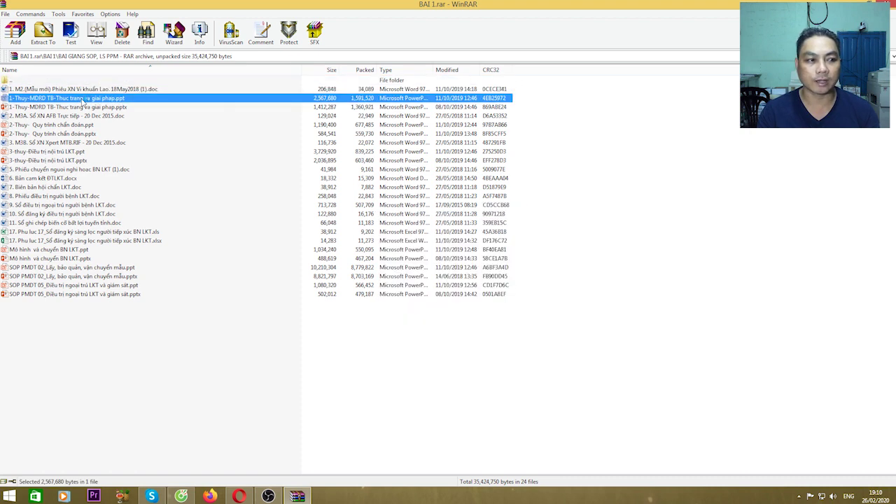
double_click(83, 98)
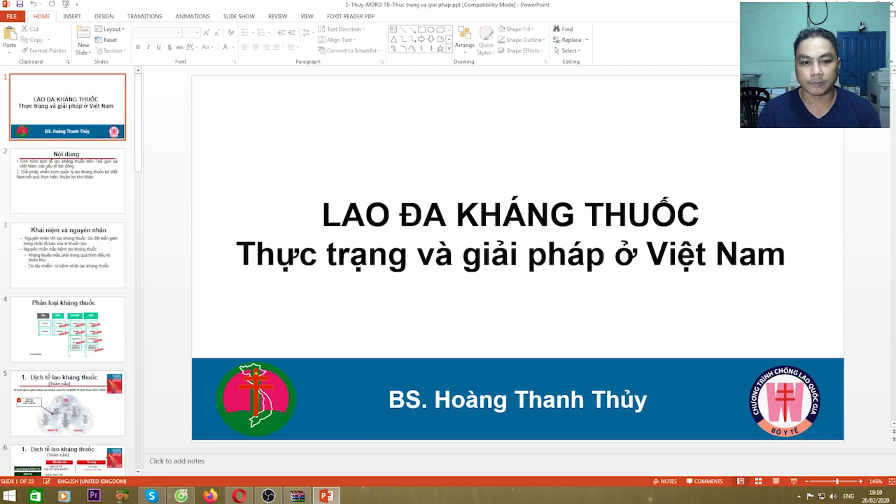
Scroll through the 22-slide deck, then bring up the print settings previewing the title slide.
scroll(506, 223, "down", 2)
scroll(505, 222, "down", 3)
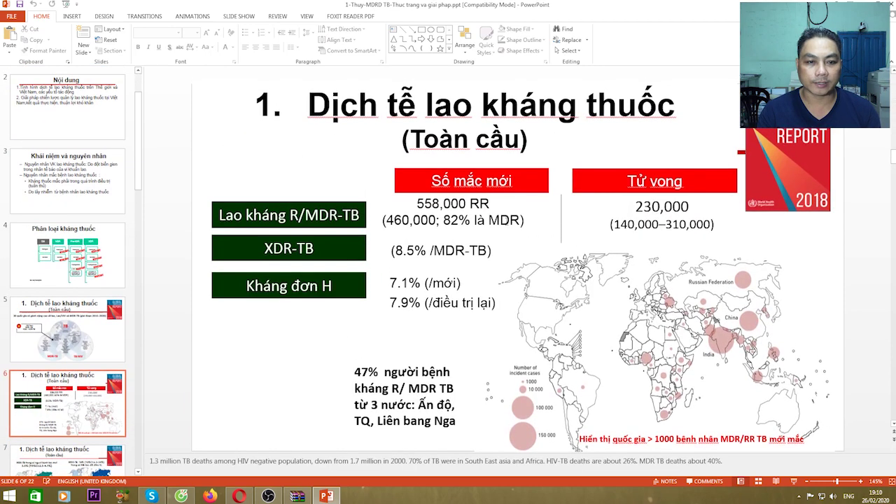
scroll(505, 223, "up", 3)
scroll(505, 223, "up", 1)
scroll(506, 223, "down", 3)
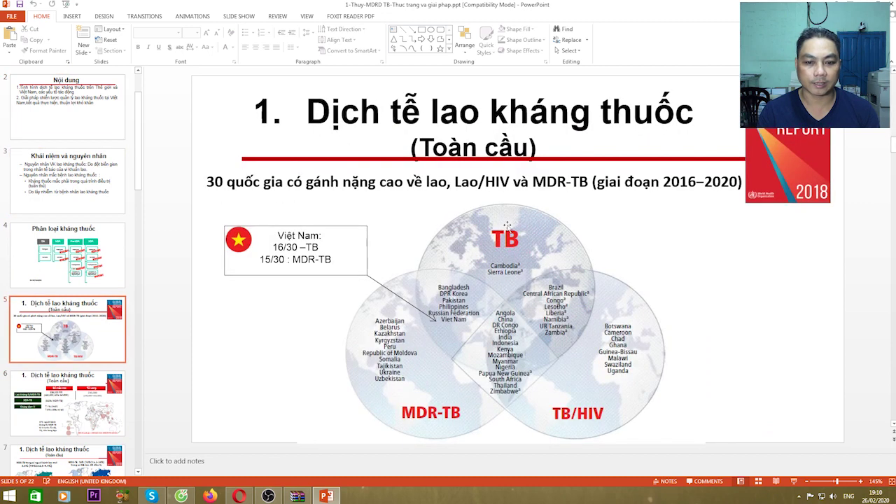
scroll(507, 225, "up", 3)
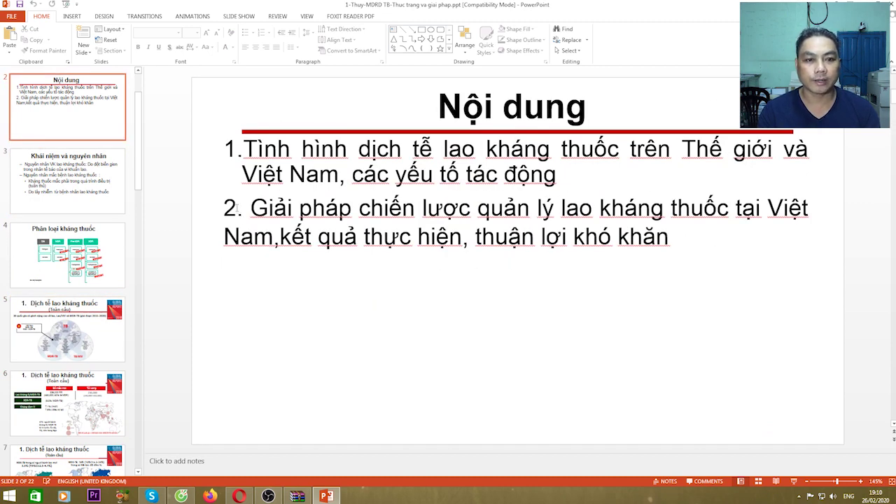
scroll(267, 220, "up", 1)
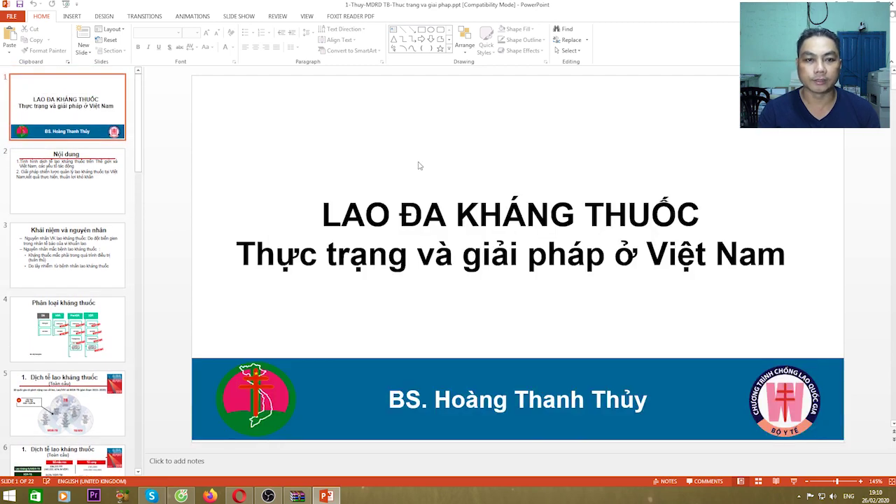
scroll(418, 162, "down", 1)
scroll(419, 162, "up", 1)
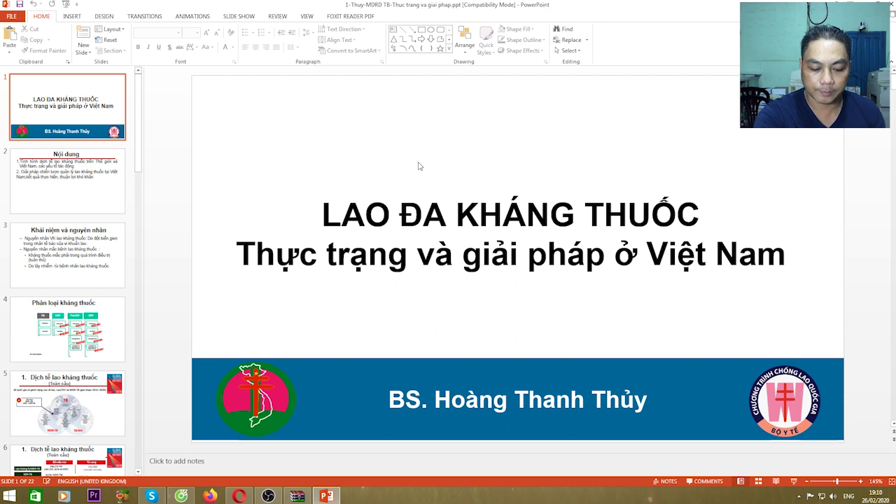
key("F5")
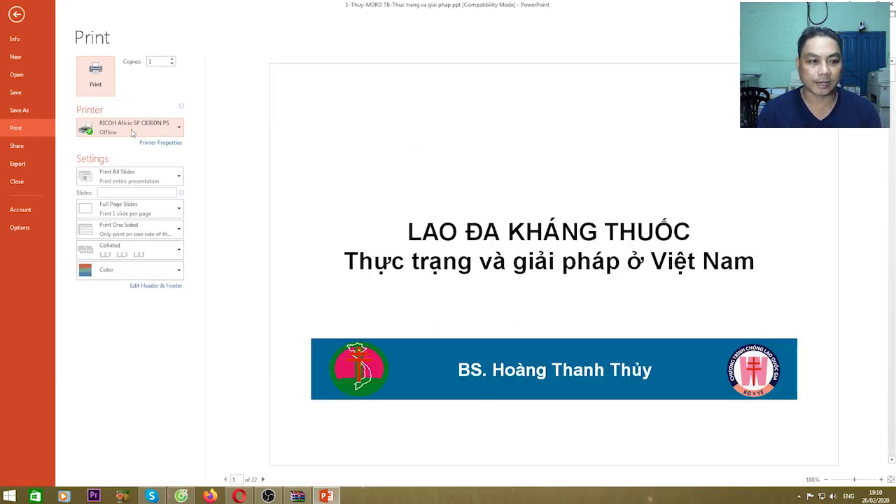
Switch the printer to SAVIN 4075 and open its printer properties.
left_click(132, 133)
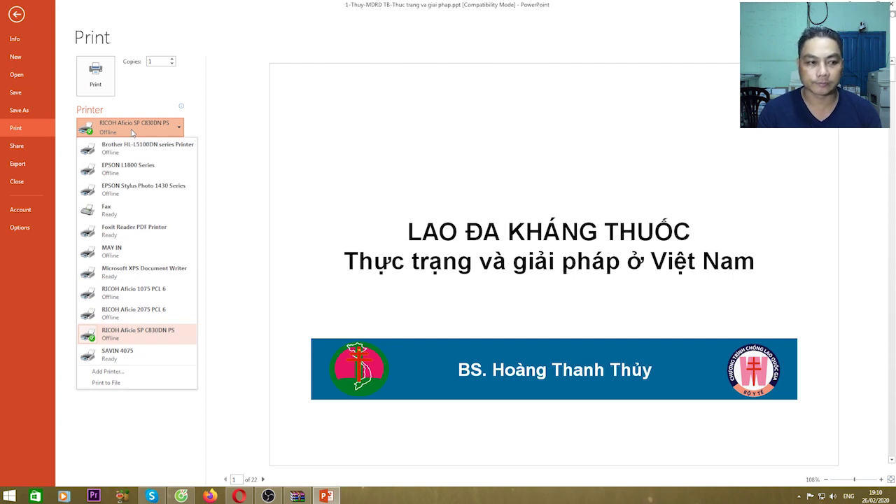
left_click(116, 354)
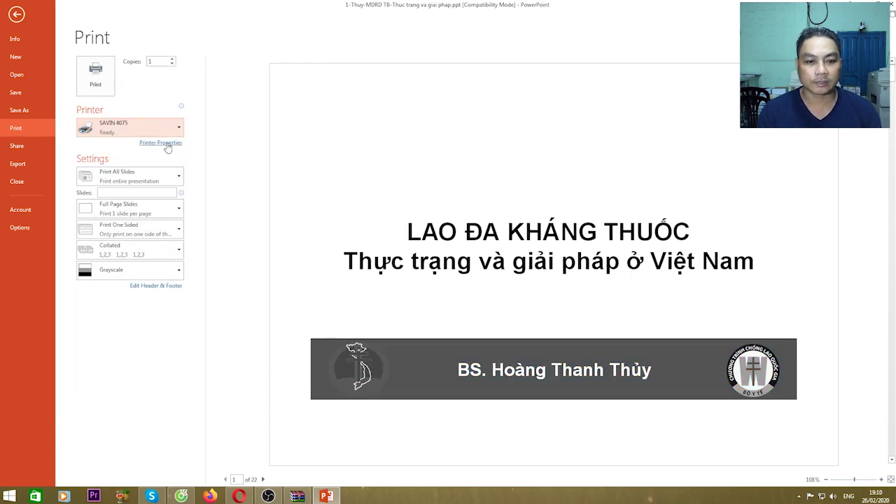
left_click(167, 144)
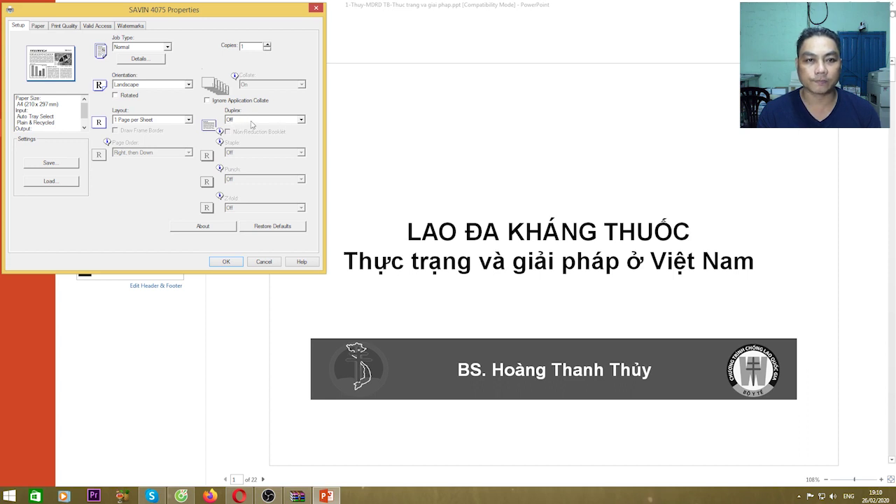
Set SAVIN 4075 duplex to Open to Left with paper from Tray 1, and confirm.
left_click(252, 124)
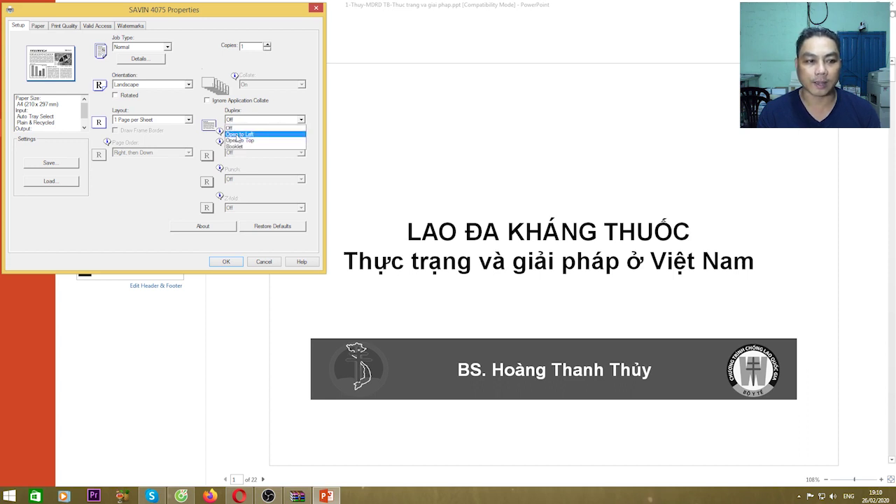
left_click(238, 136)
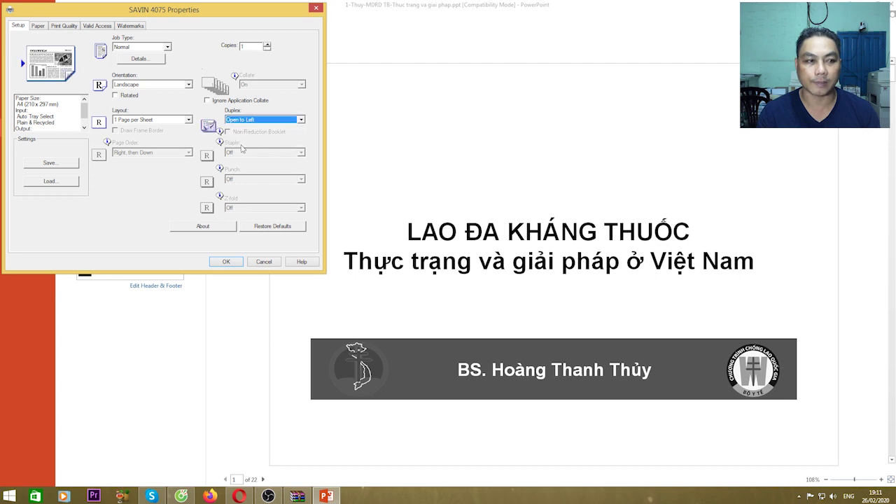
left_click(38, 26)
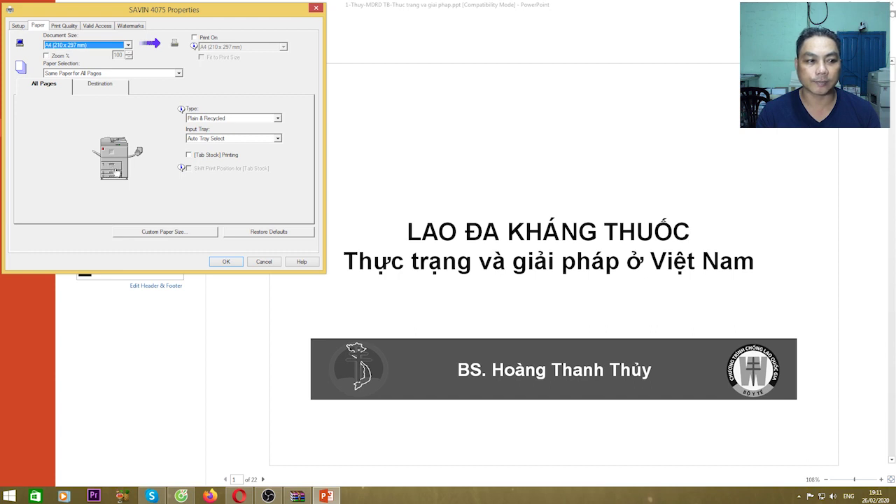
left_click(110, 169)
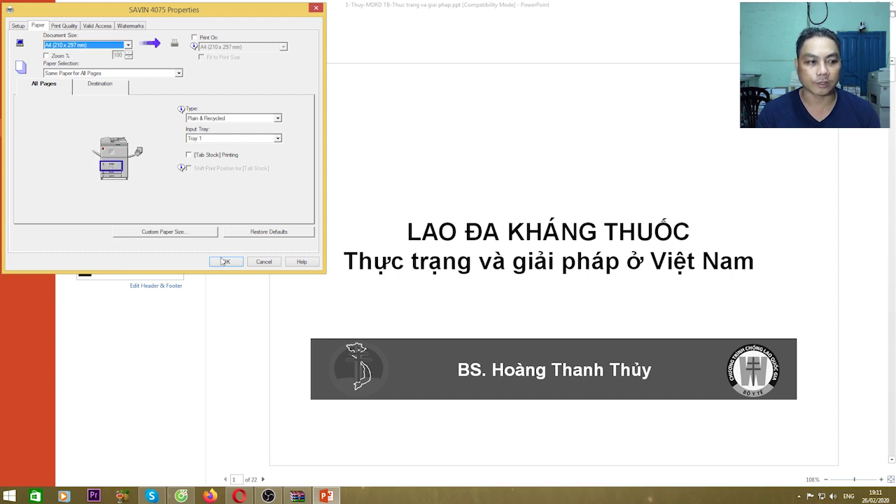
left_click(224, 262)
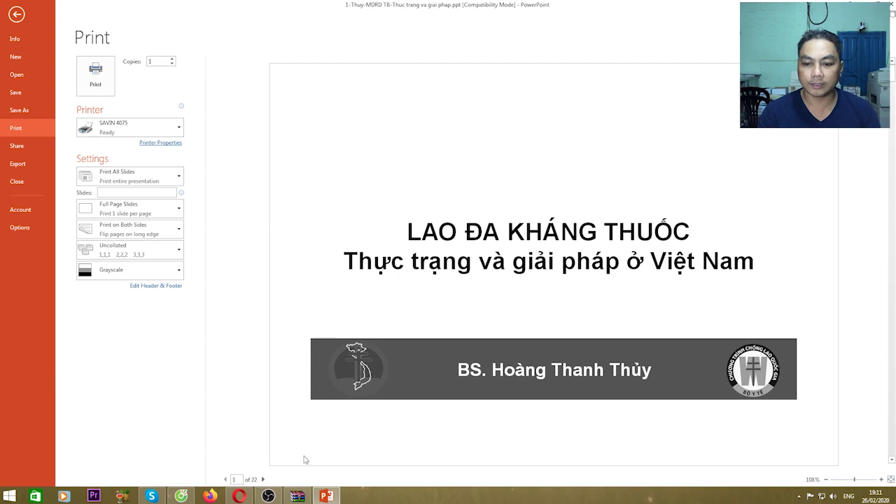
Preview slides 2 through 5, then change printing from Grayscale to Color.
left_click(263, 480)
left_click(263, 479)
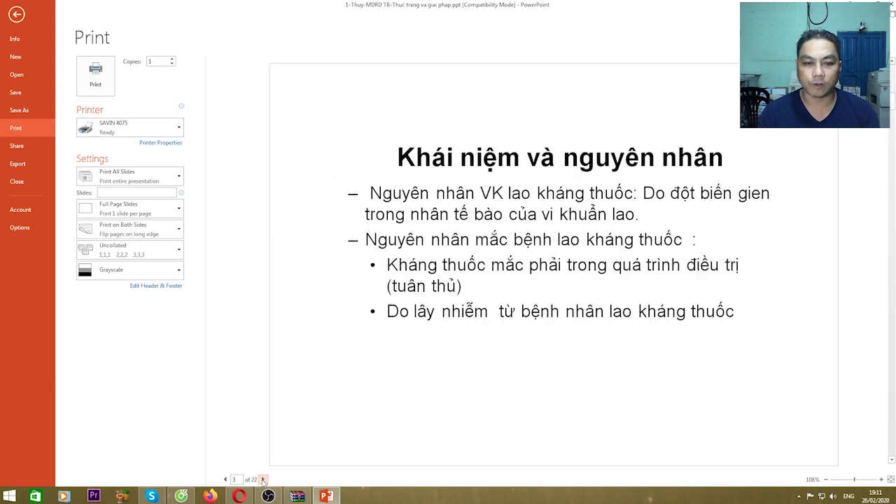
left_click(263, 480)
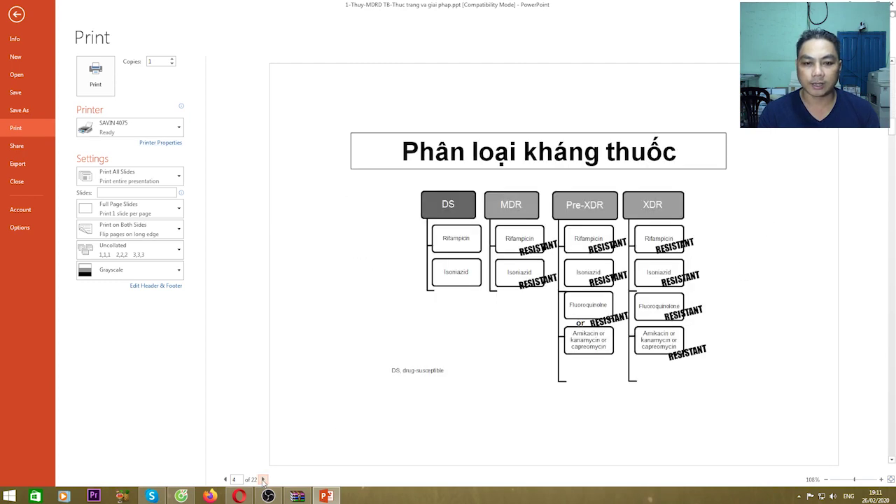
left_click(264, 479)
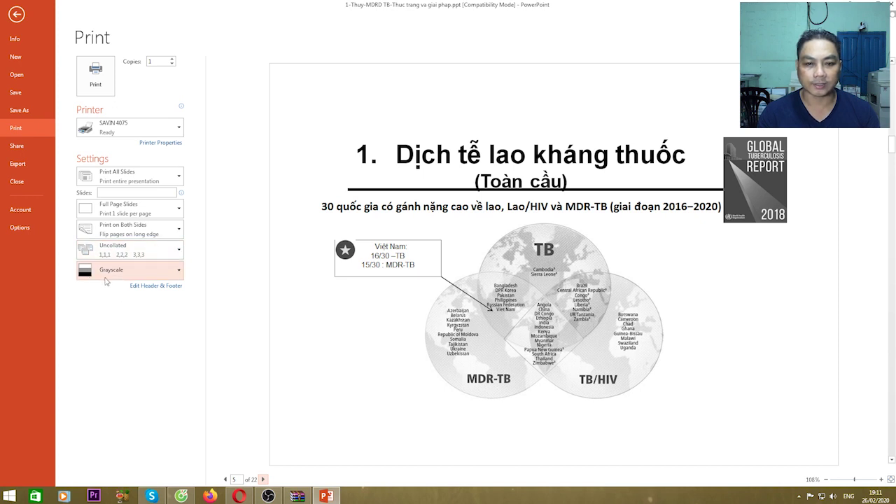
left_click(180, 273)
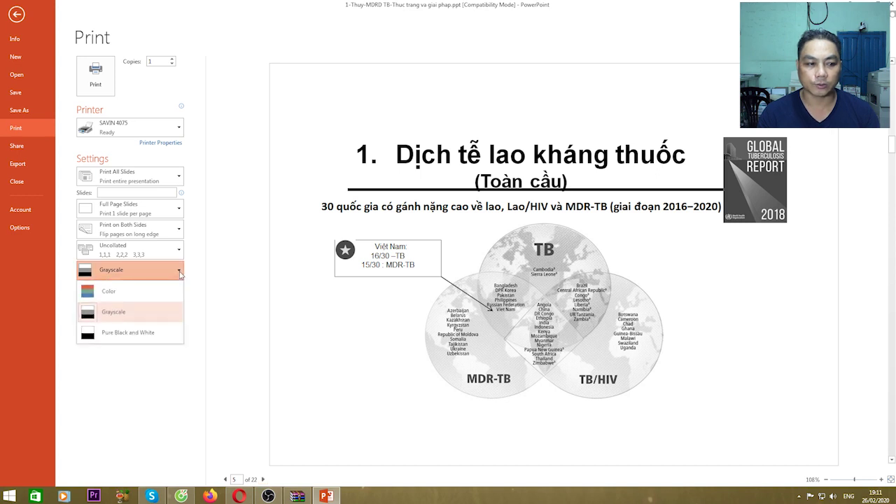
left_click(91, 294)
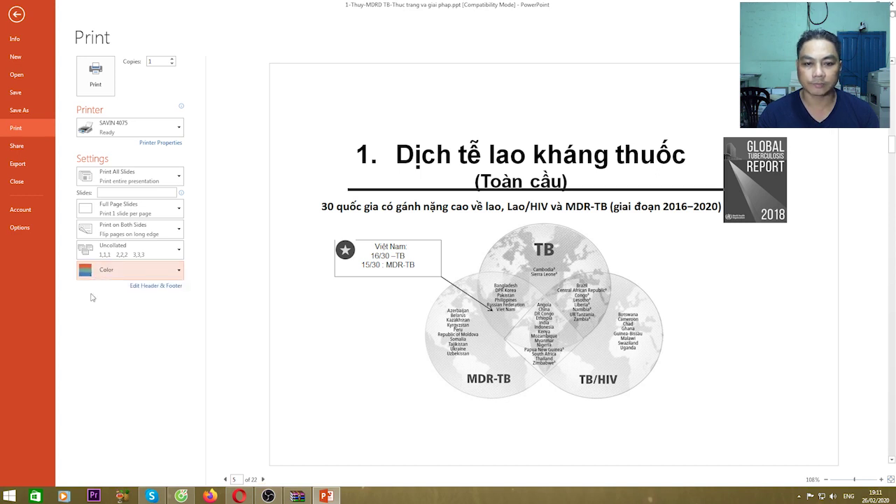
Page the color preview forward to slide 7, then back to slide 1.
left_click(263, 479)
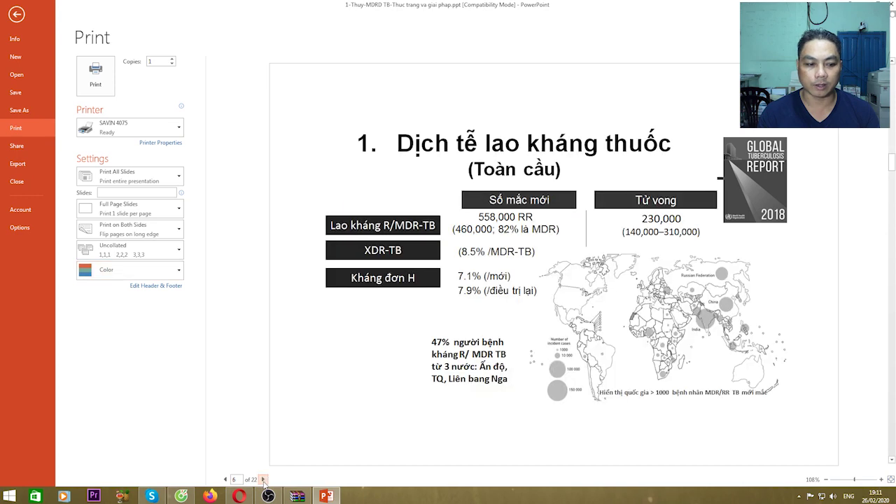
left_click(263, 479)
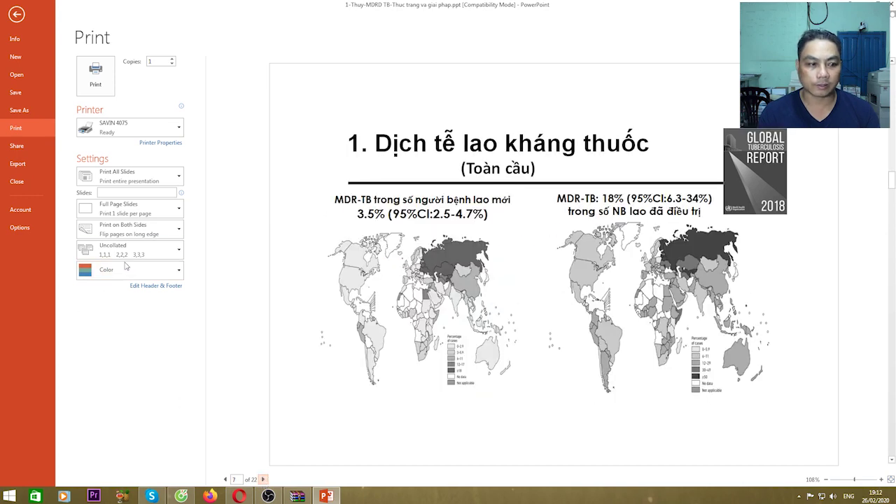
left_click(225, 480)
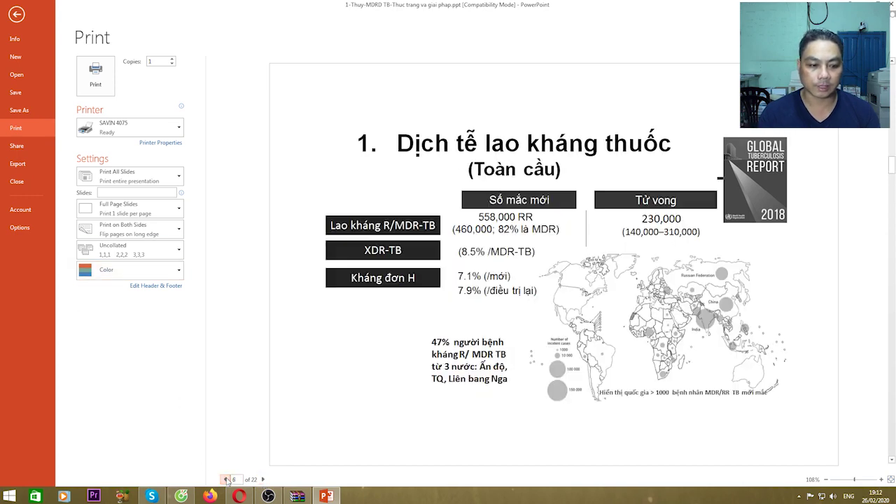
left_click(226, 480)
left_click(226, 480)
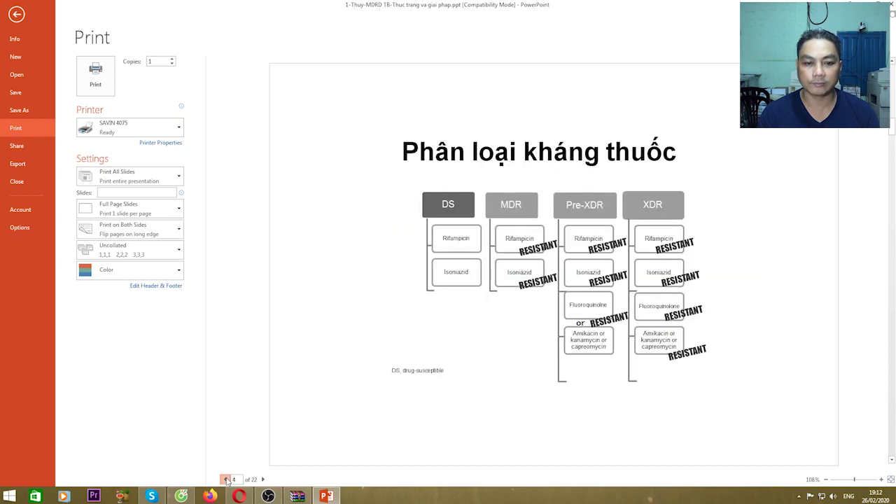
left_click(225, 479)
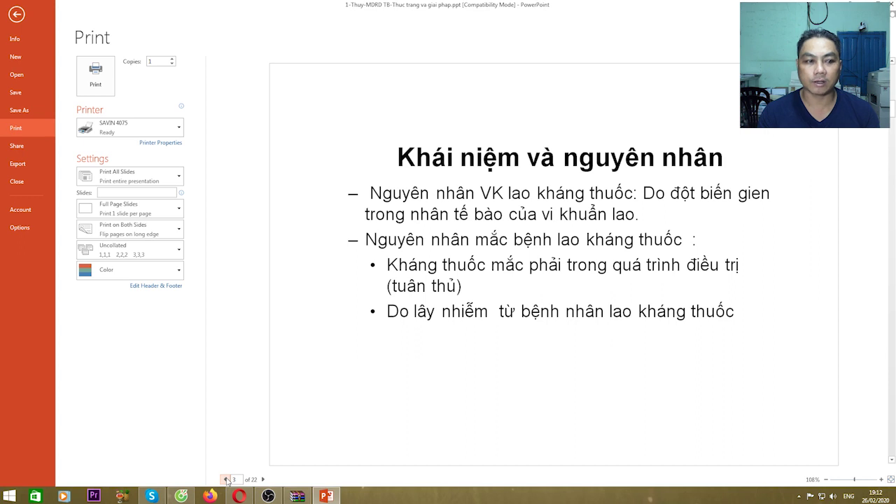
left_click(225, 479)
left_click(225, 479)
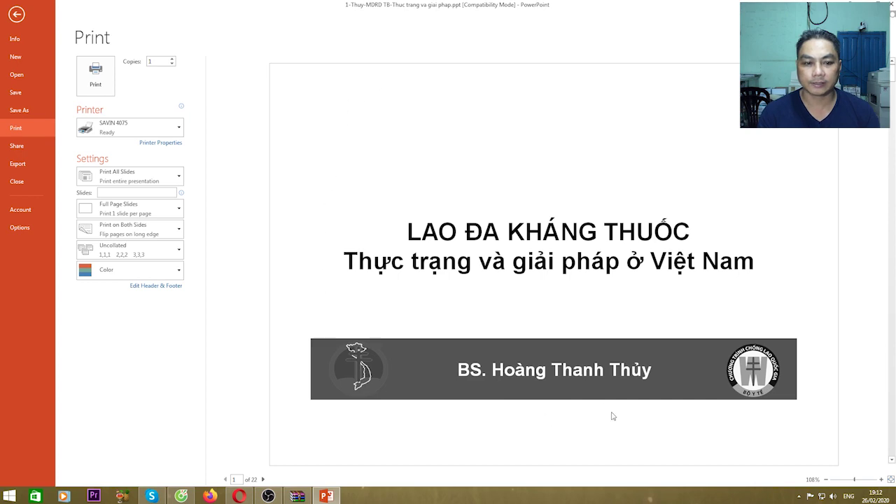
key("Escape")
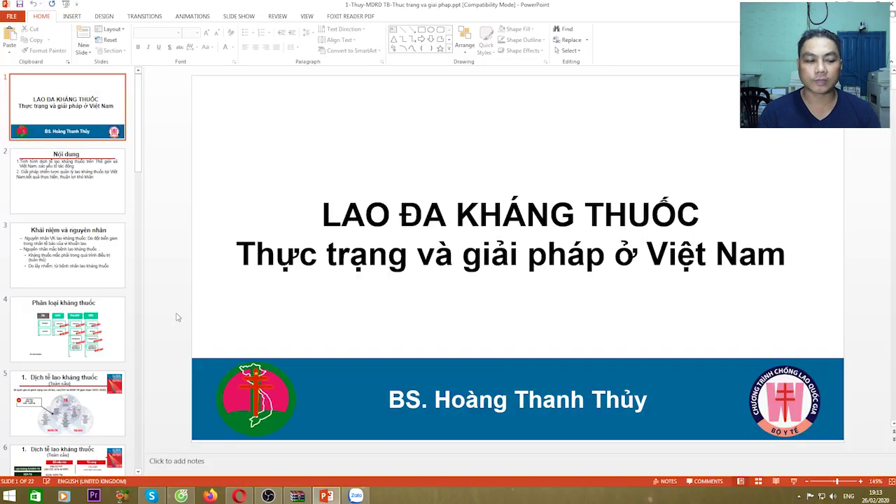
left_click_drag(137, 168, 152, 279)
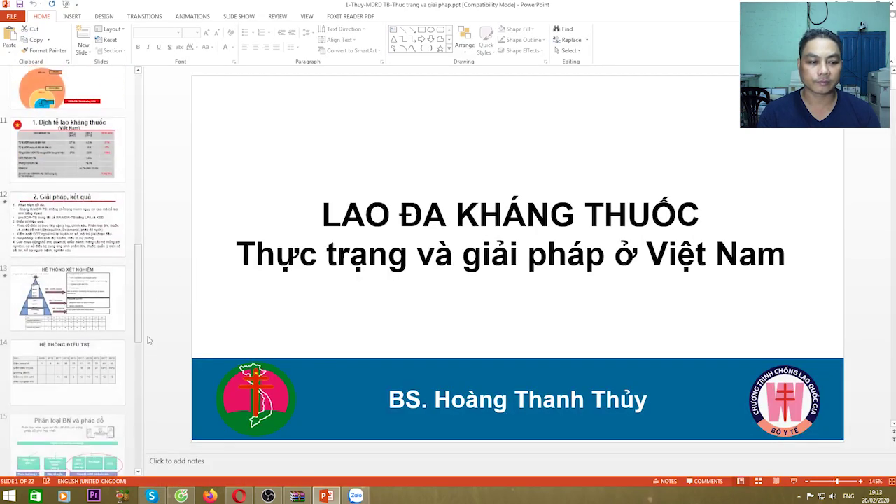
left_click(327, 496)
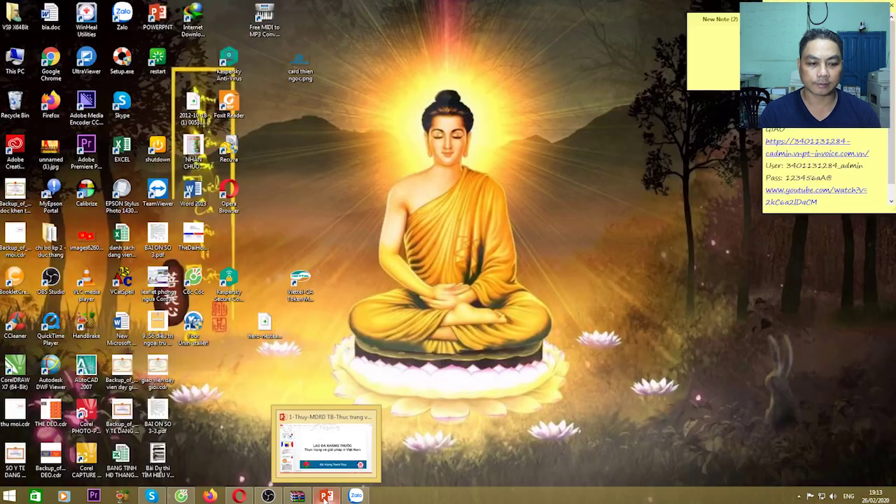
left_click(326, 495)
mouse_move(296, 496)
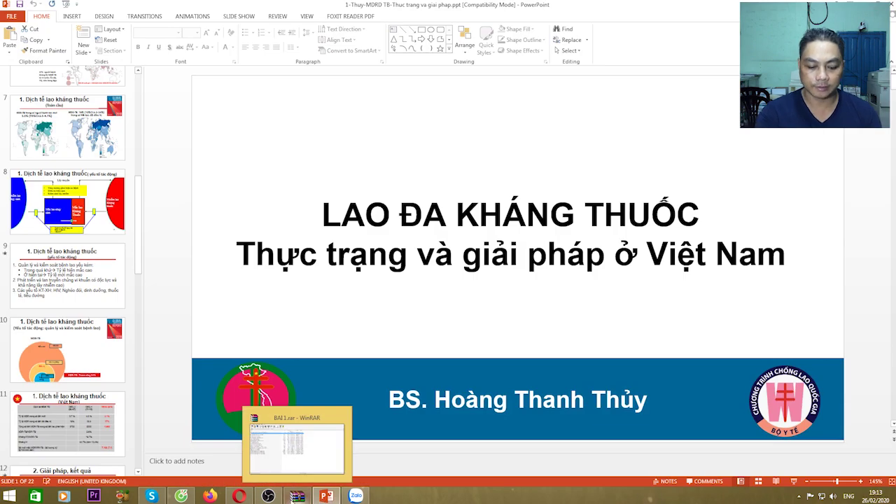
key("ctrl+p")
left_click(114, 272)
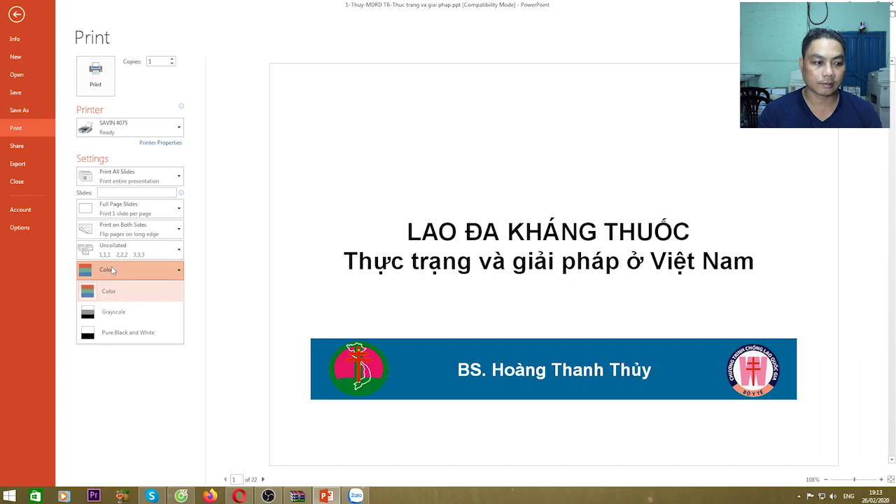
left_click(119, 331)
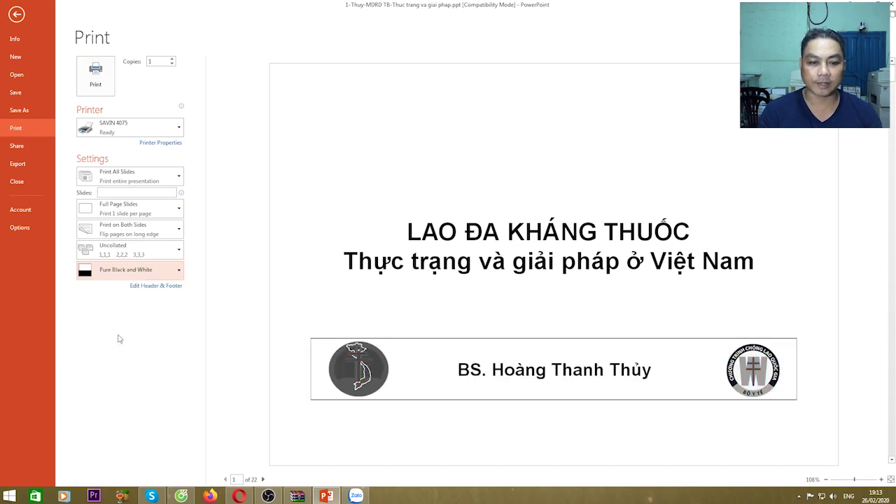
left_click(109, 272)
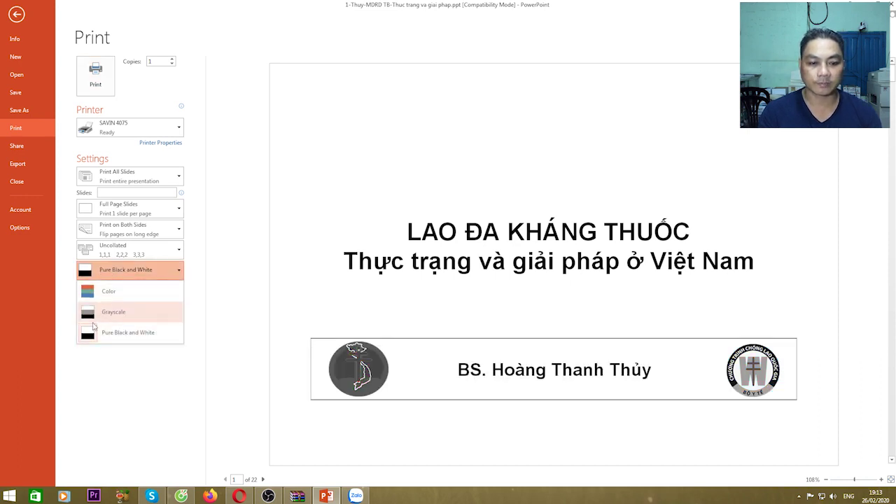
left_click(107, 314)
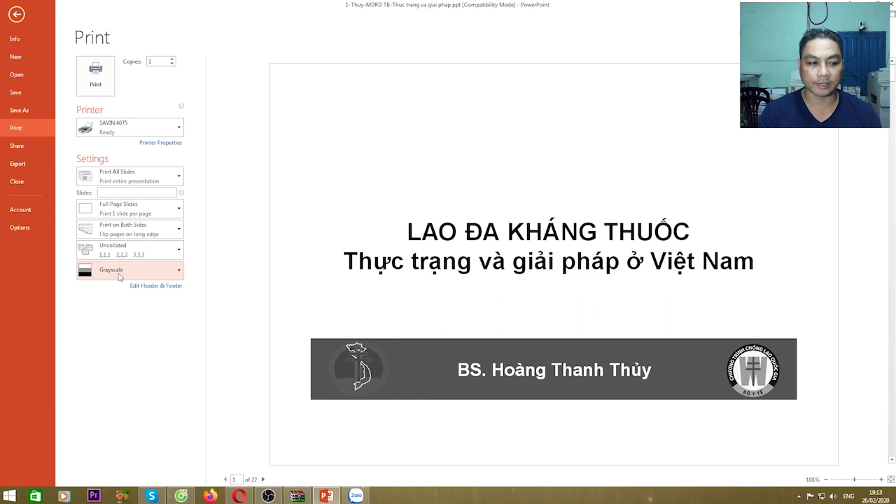
left_click(120, 275)
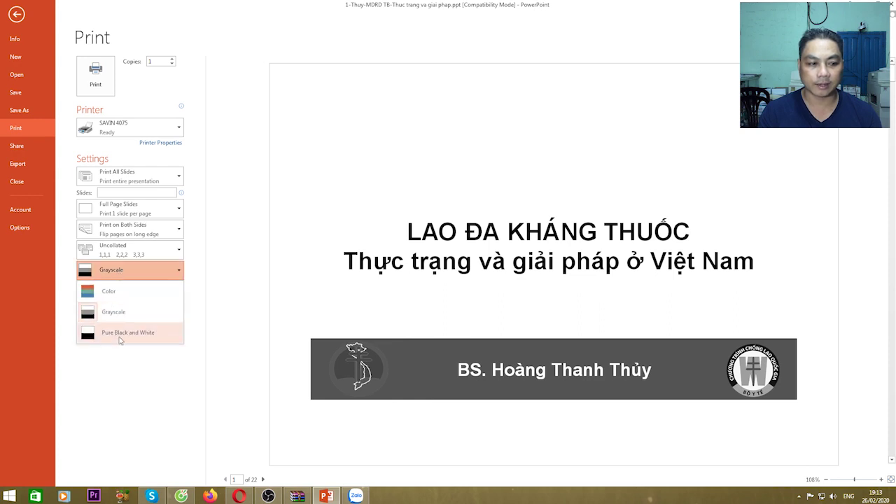
left_click(122, 336)
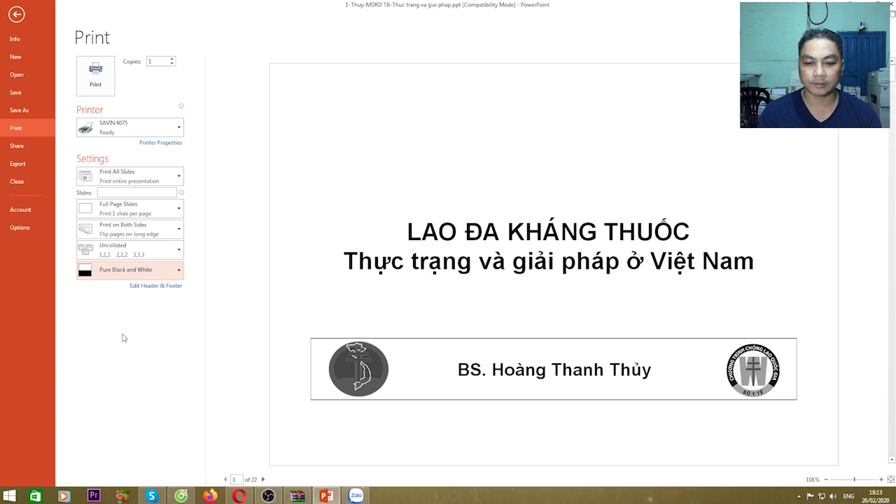
left_click(111, 275)
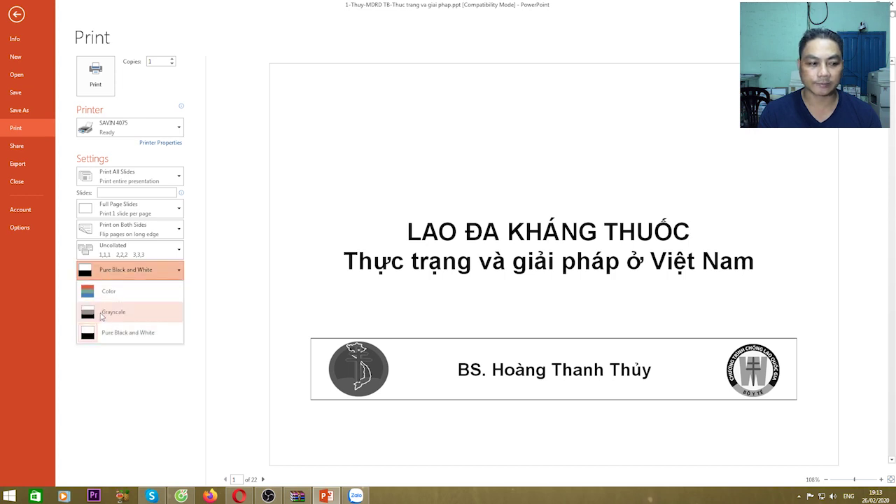
left_click(102, 315)
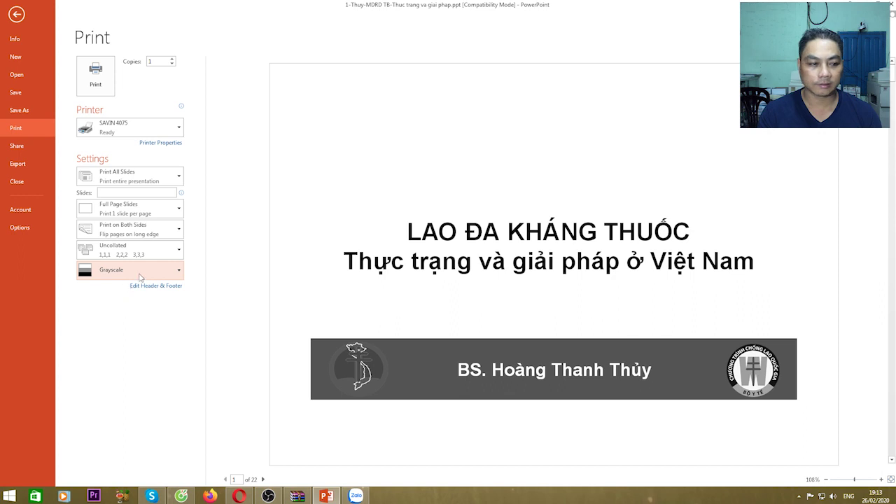
left_click(140, 275)
left_click(112, 339)
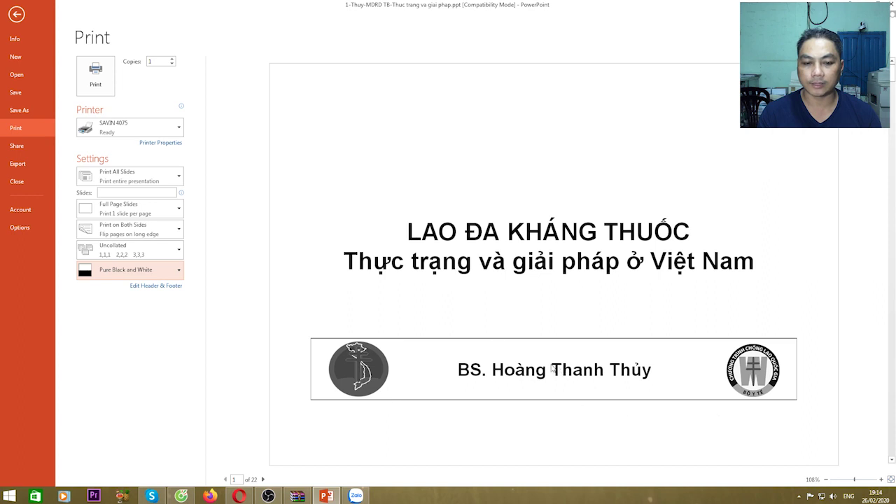
left_click(115, 272)
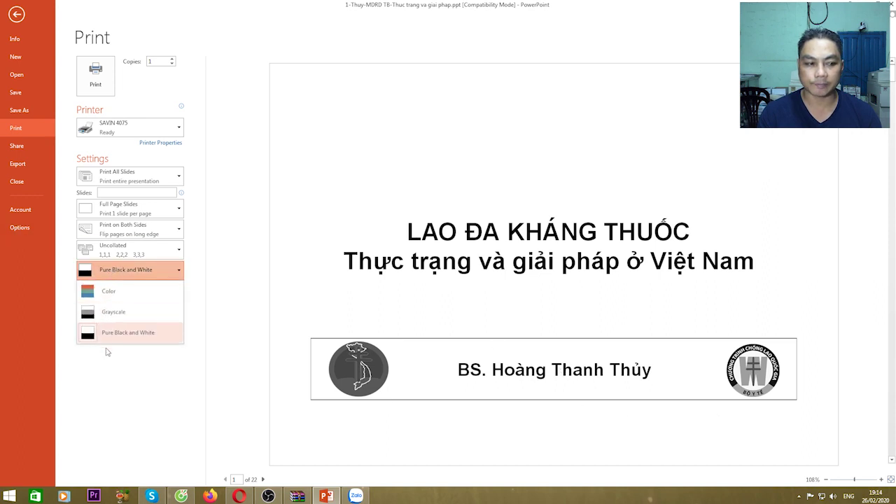
left_click(107, 316)
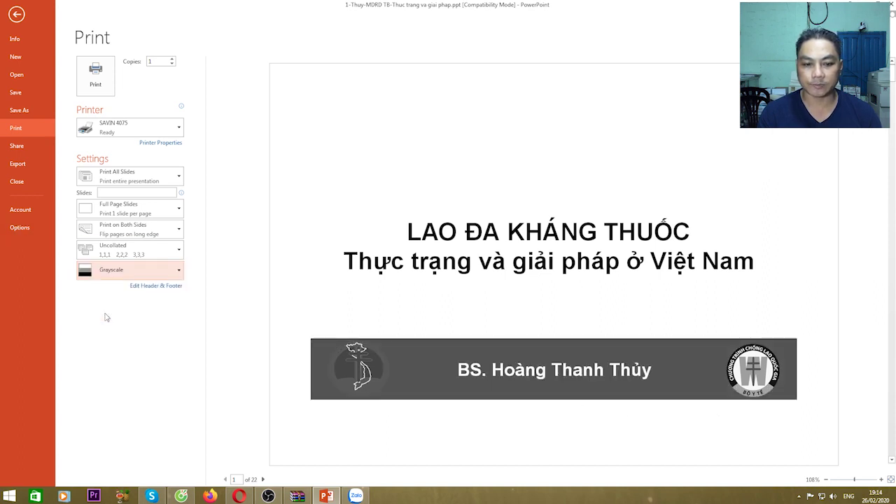
left_click(112, 272)
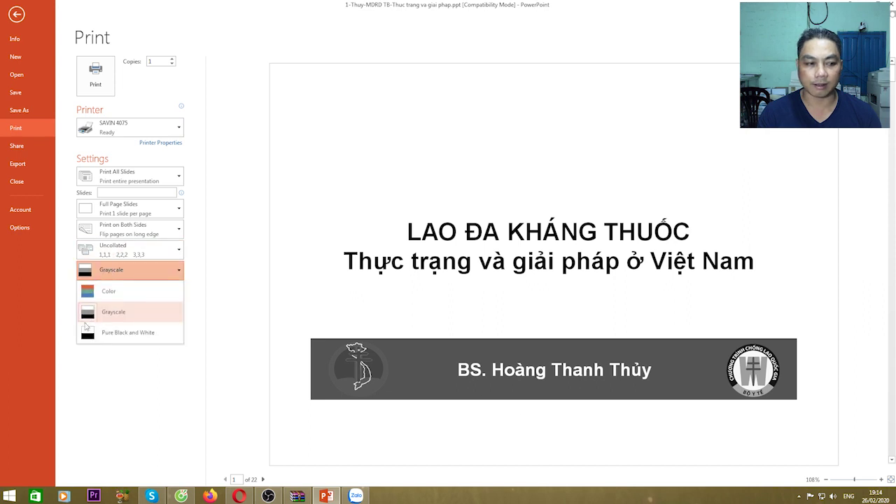
left_click(103, 294)
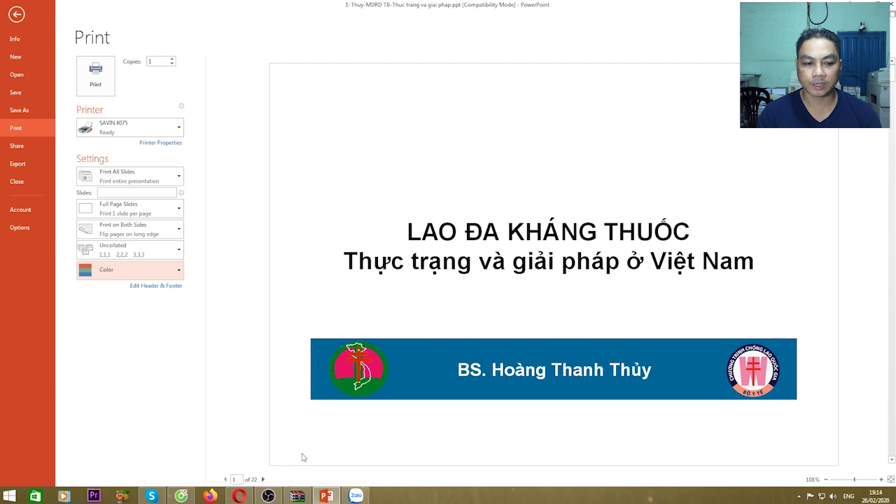
Page the print preview forward to the risk-factor diagram slide.
left_click(263, 479)
left_click(263, 479)
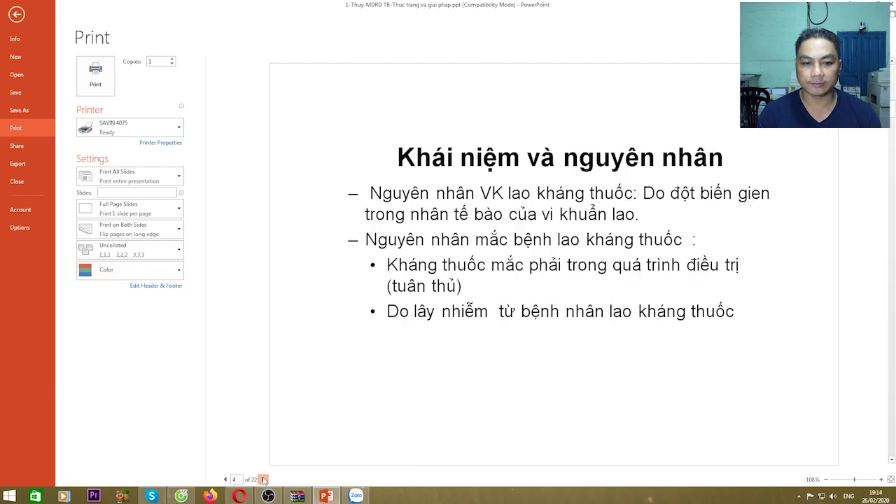
left_click(263, 480)
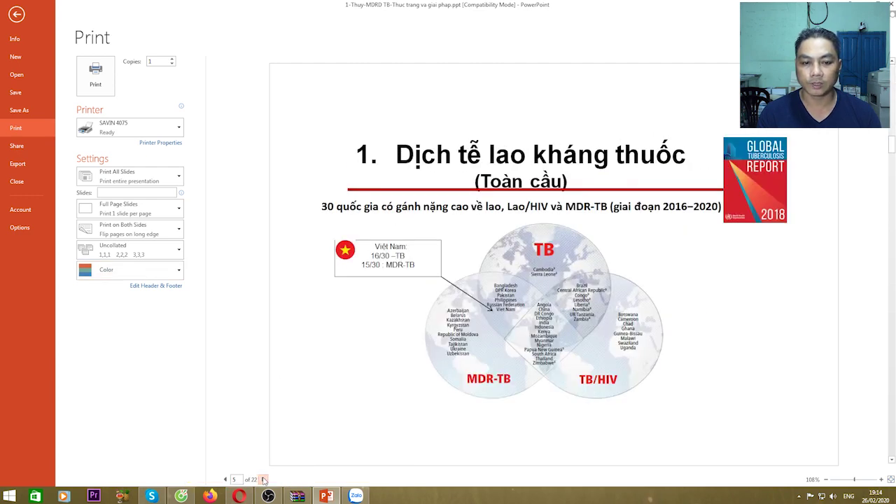
left_click(263, 479)
left_click(263, 480)
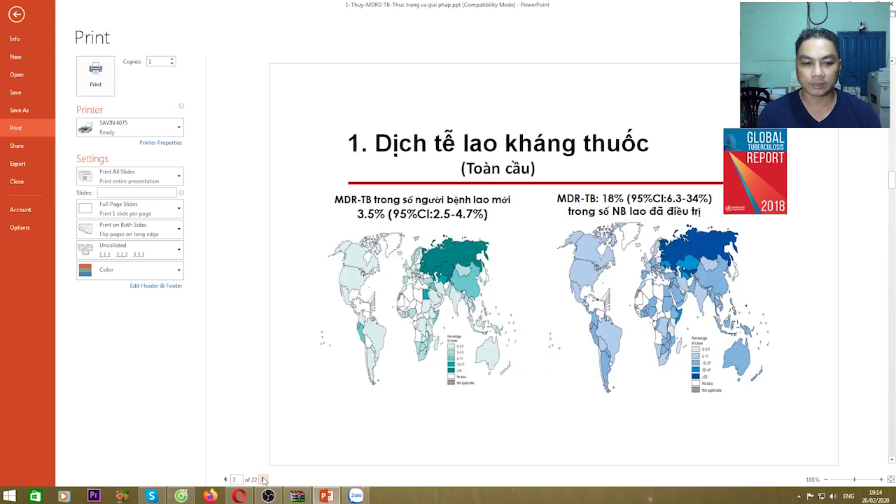
left_click(263, 479)
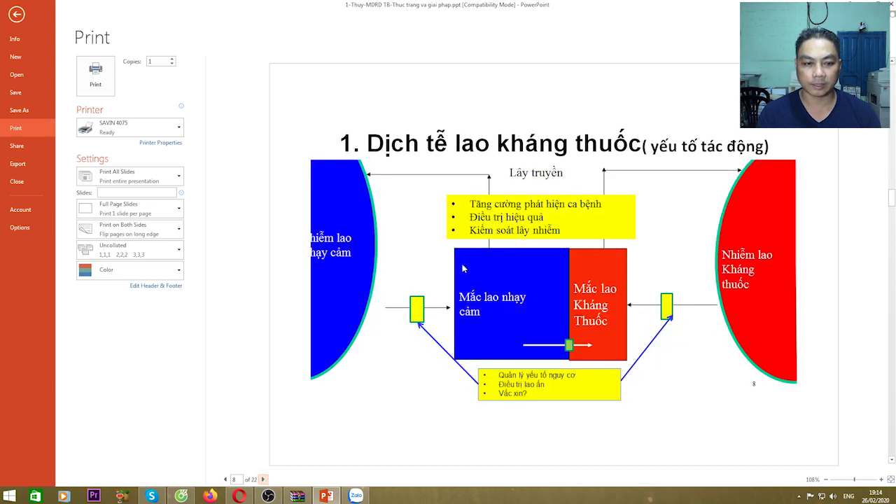
Compare Color and Pure Black and White, settle on Pure Black and White, and advance to slide 10.
left_click(105, 271)
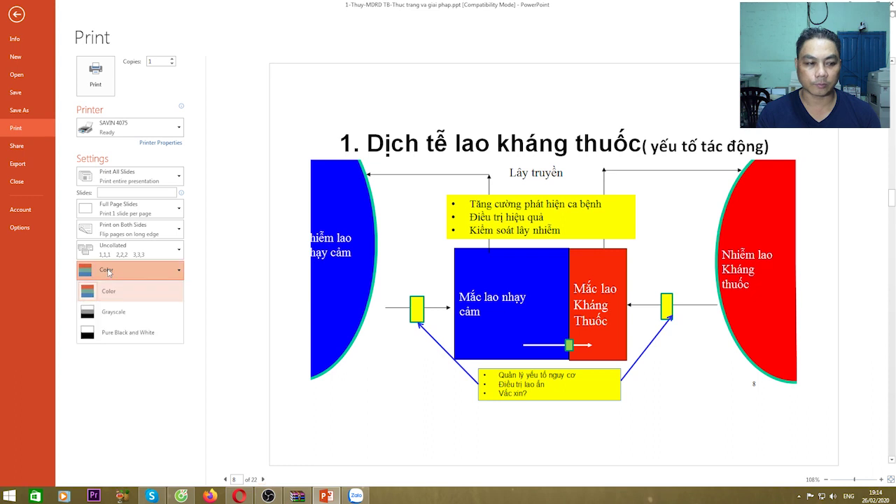
left_click(97, 335)
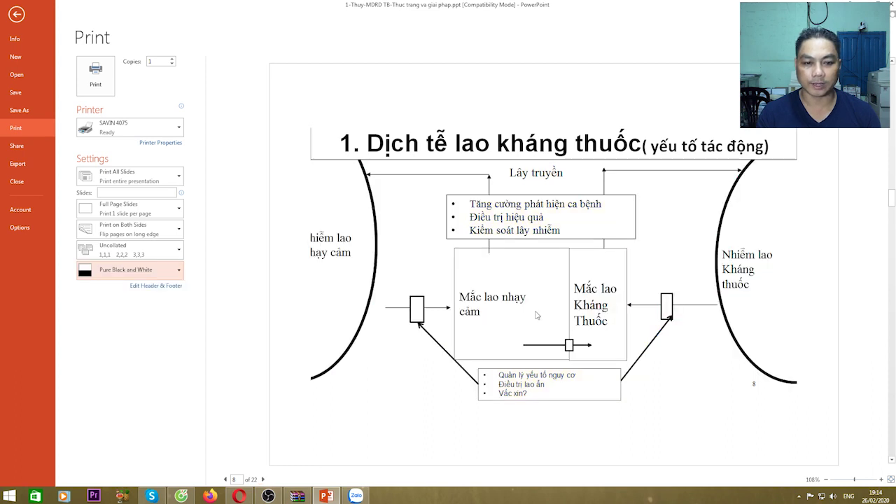
left_click(115, 275)
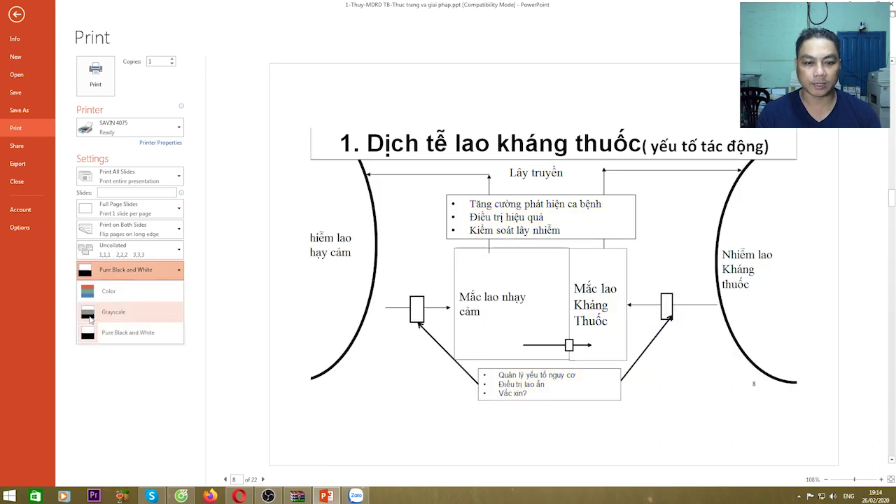
left_click(90, 292)
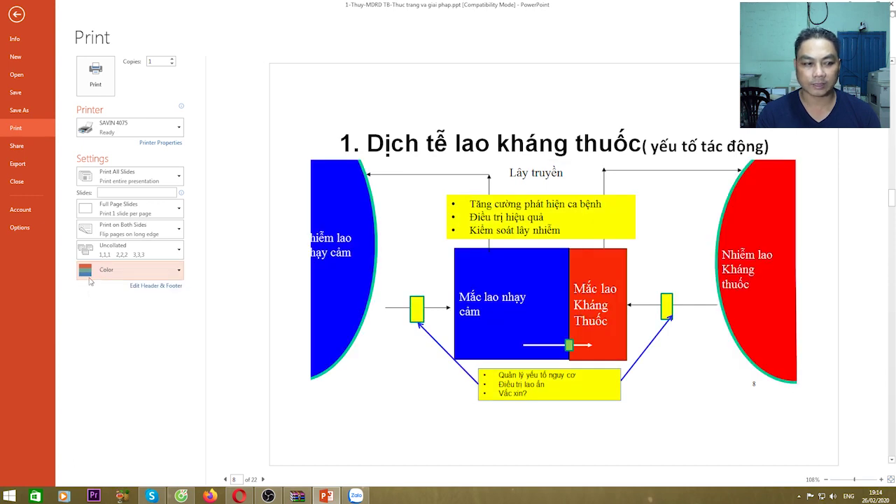
left_click(89, 278)
left_click(96, 337)
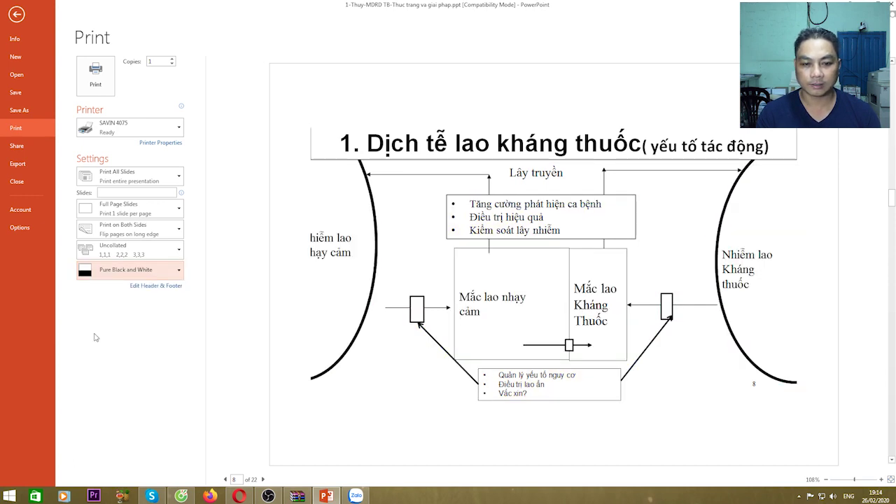
left_click(95, 279)
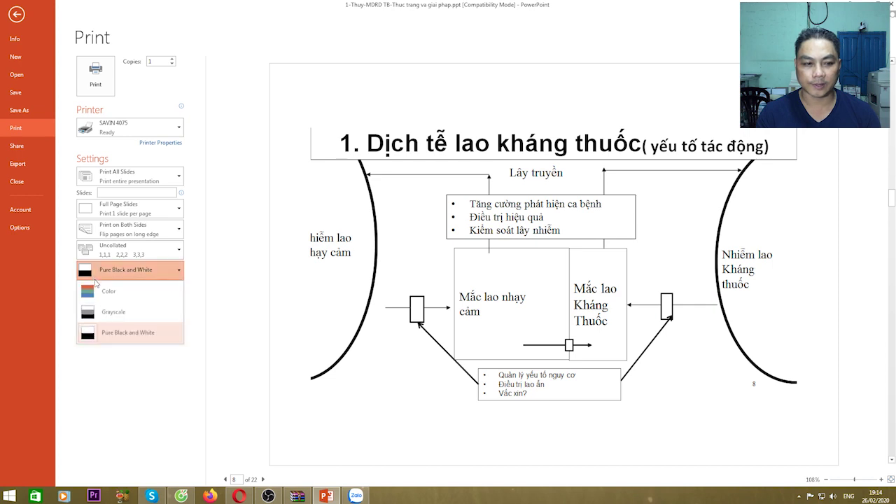
left_click(96, 337)
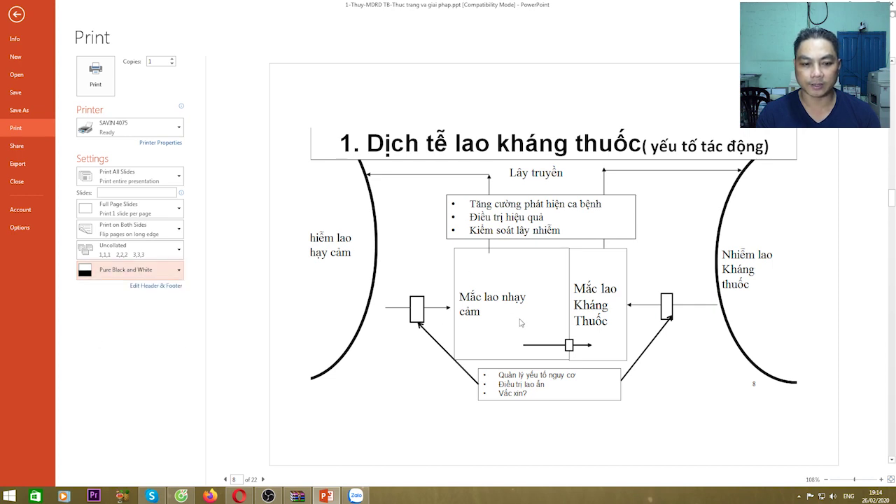
left_click(98, 272)
left_click(93, 294)
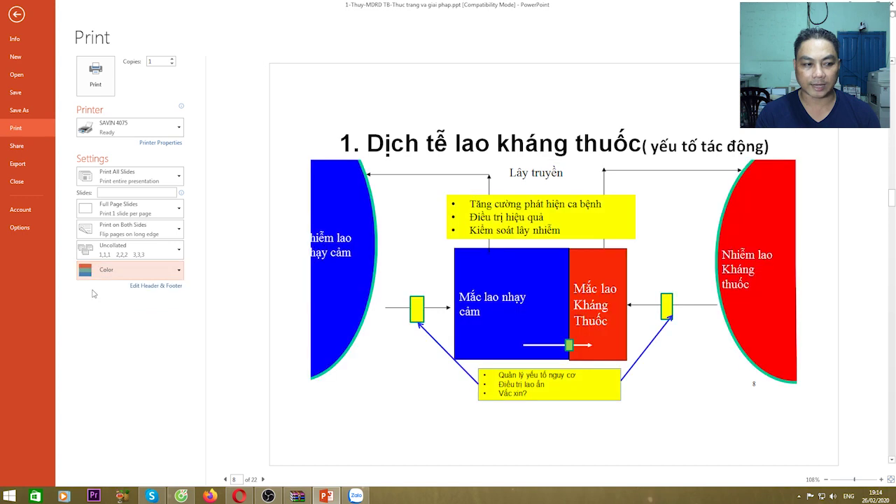
left_click(100, 272)
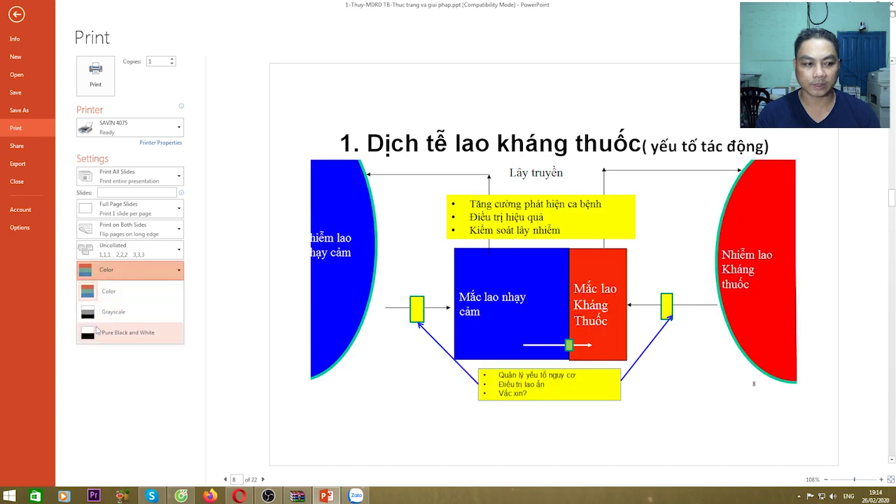
left_click(102, 340)
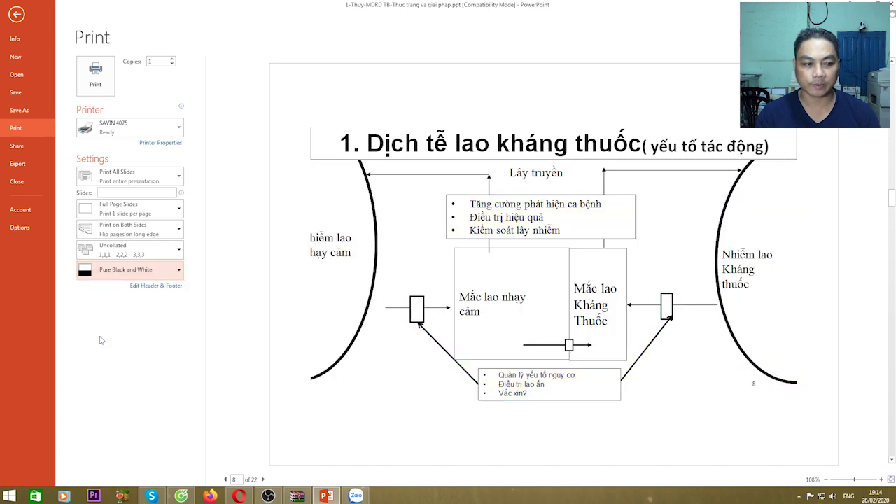
left_click(263, 479)
Try slide 10 in Color and Pure Black and White, return to Color, then advance to slide 11.
left_click(263, 479)
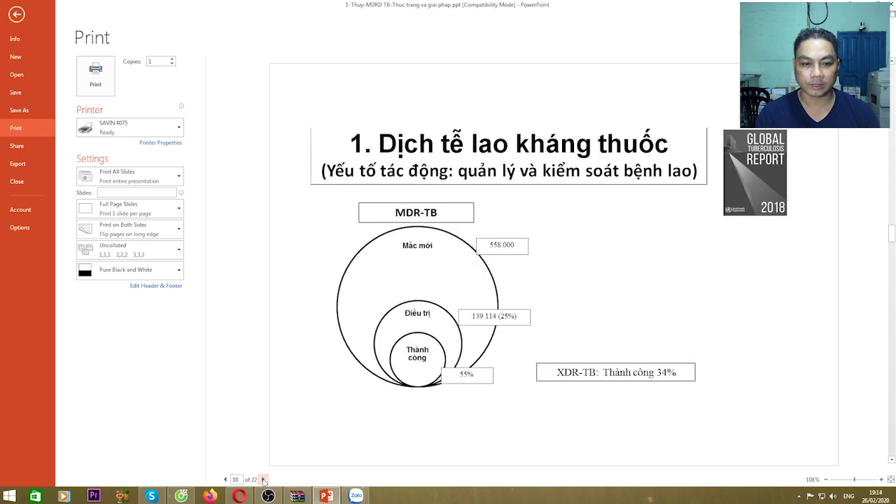
left_click(112, 274)
left_click(89, 290)
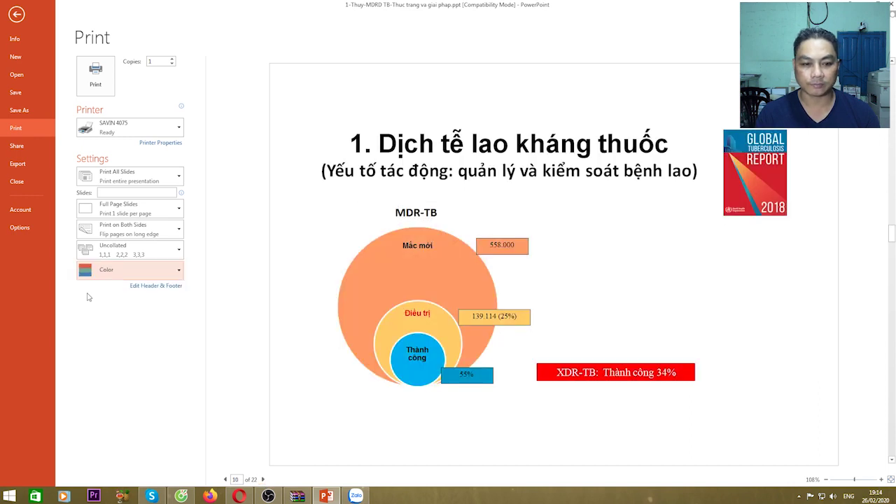
left_click(142, 272)
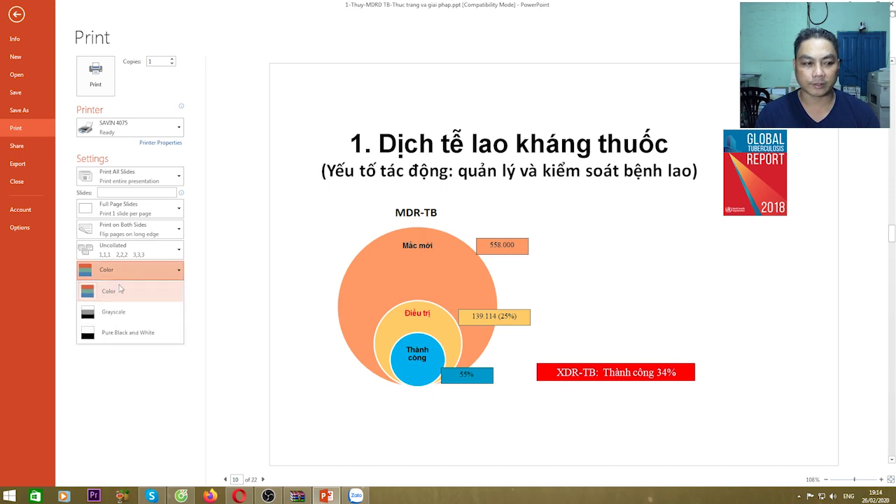
left_click(108, 336)
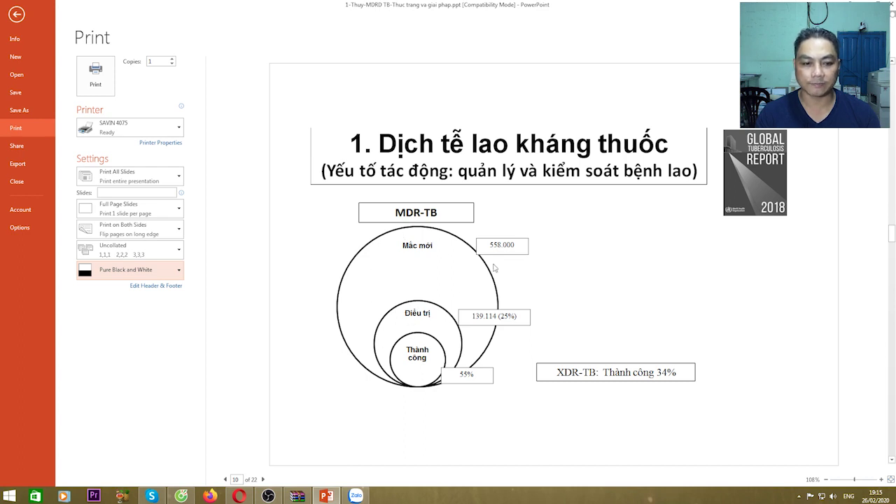
left_click(89, 272)
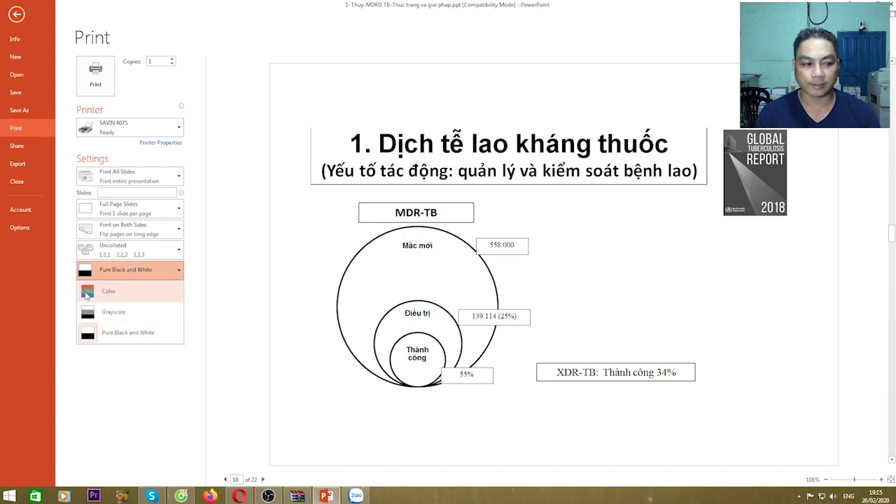
left_click(87, 294)
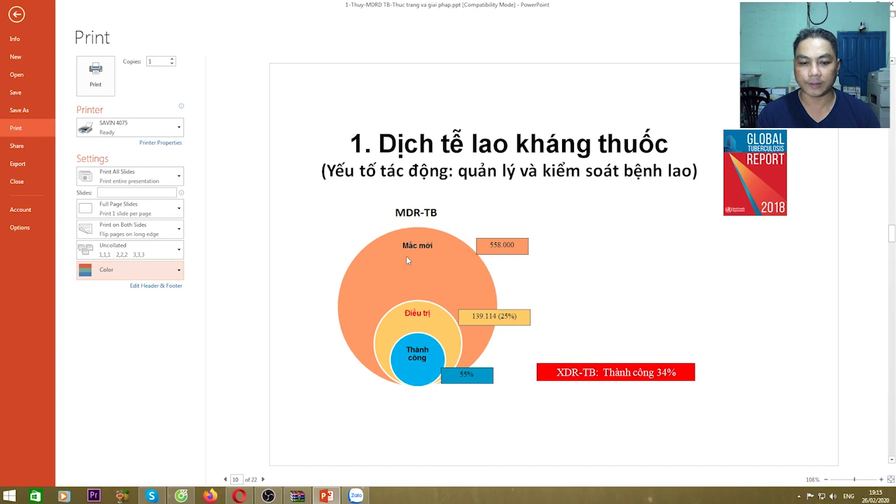
mouse_move(268, 495)
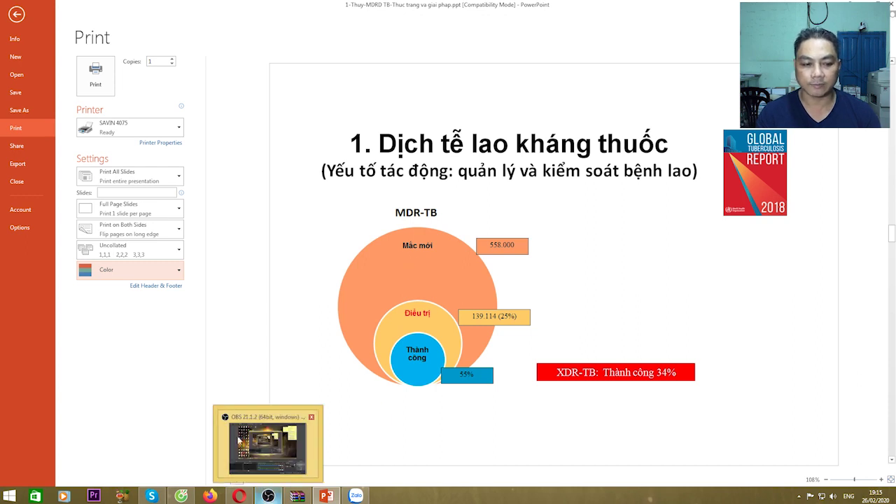
left_click(263, 480)
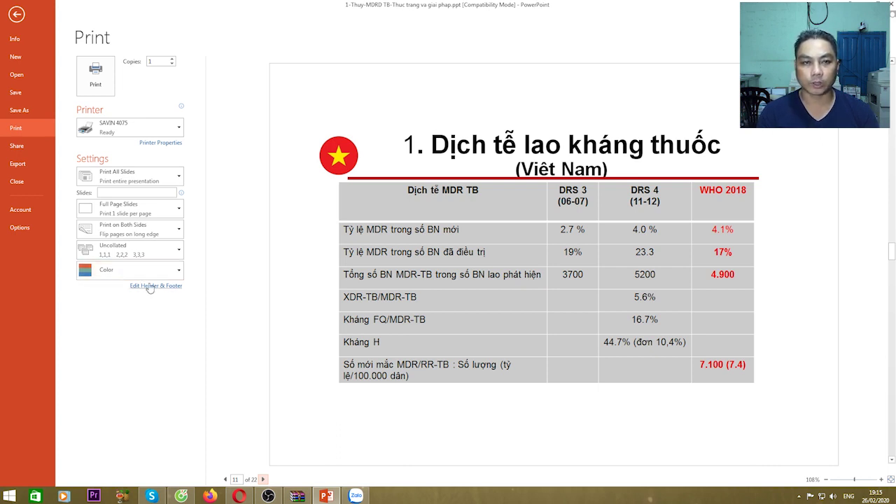
Compare Grayscale and Pure Black and White, return to Color, then page forward to slide 13.
left_click(121, 273)
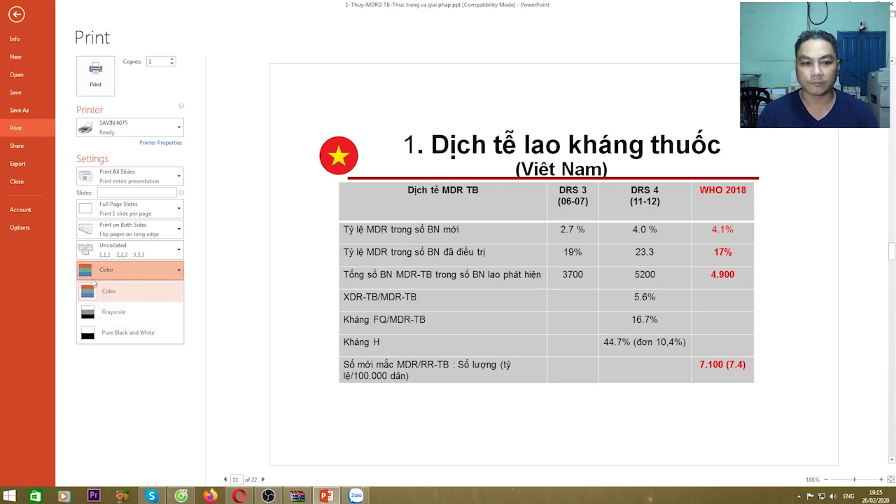
left_click(109, 296)
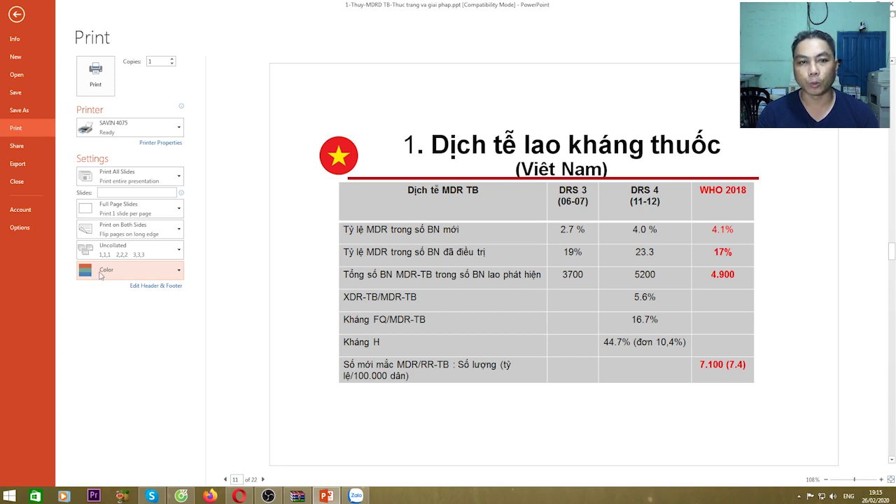
left_click(109, 274)
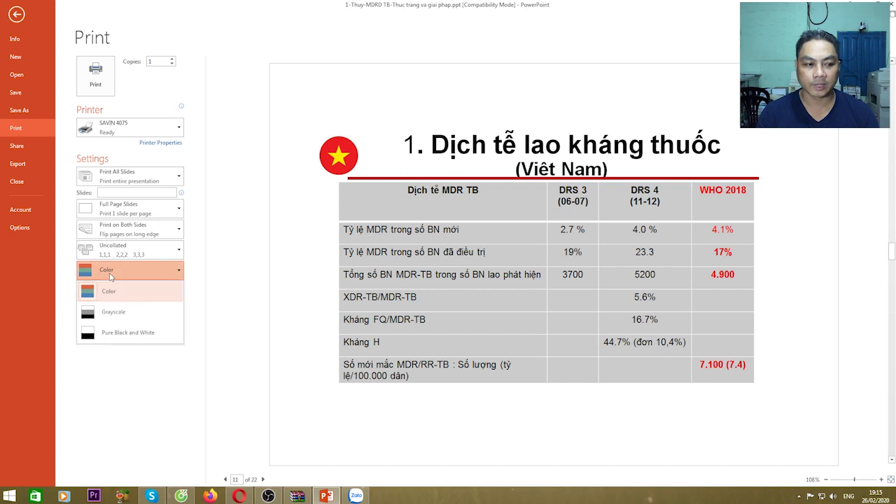
left_click(108, 315)
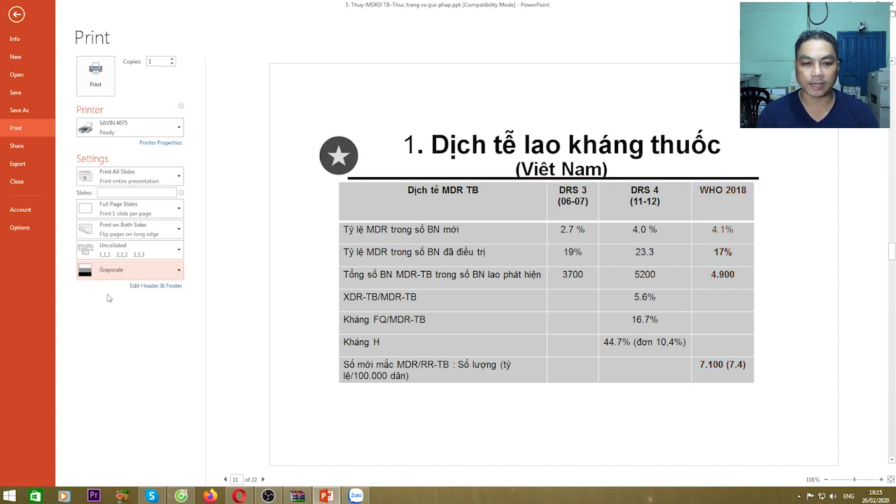
left_click(107, 273)
left_click(103, 335)
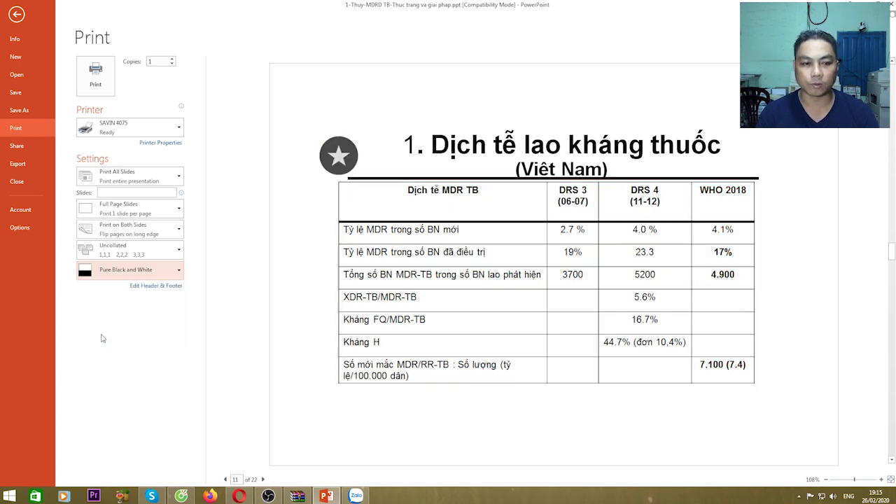
left_click(107, 274)
left_click(106, 291)
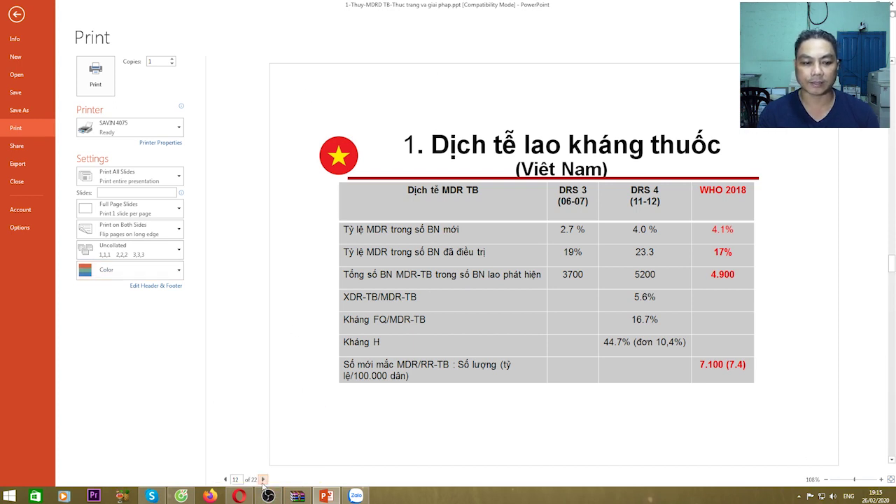
left_click(264, 479)
left_click(263, 480)
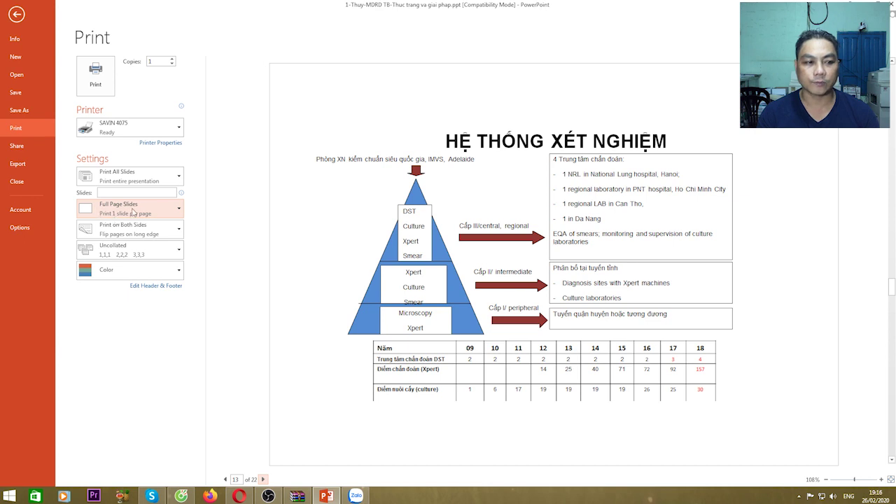
Change the layout to 1-slide handouts, then to 2 slides per page.
left_click(180, 211)
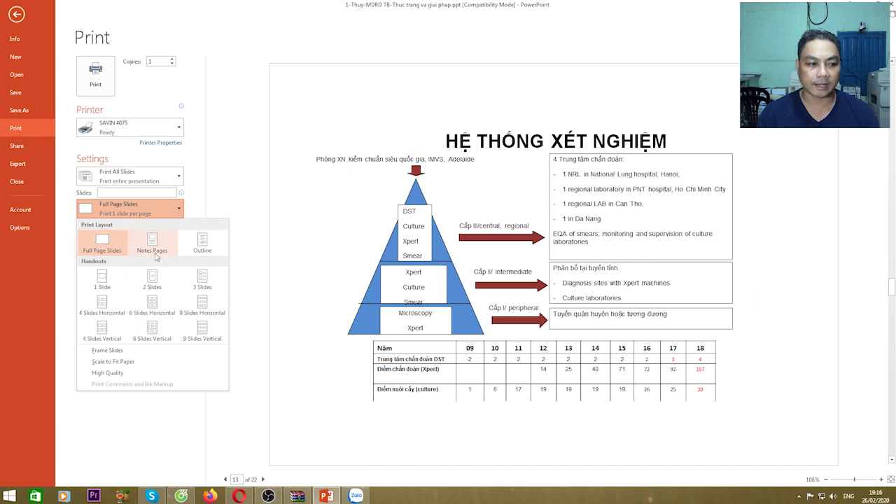
left_click(102, 282)
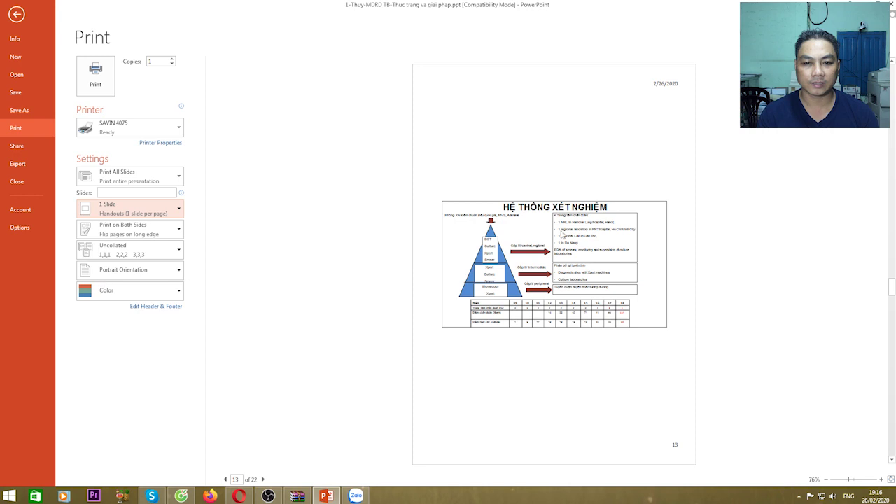
left_click(109, 210)
left_click(154, 281)
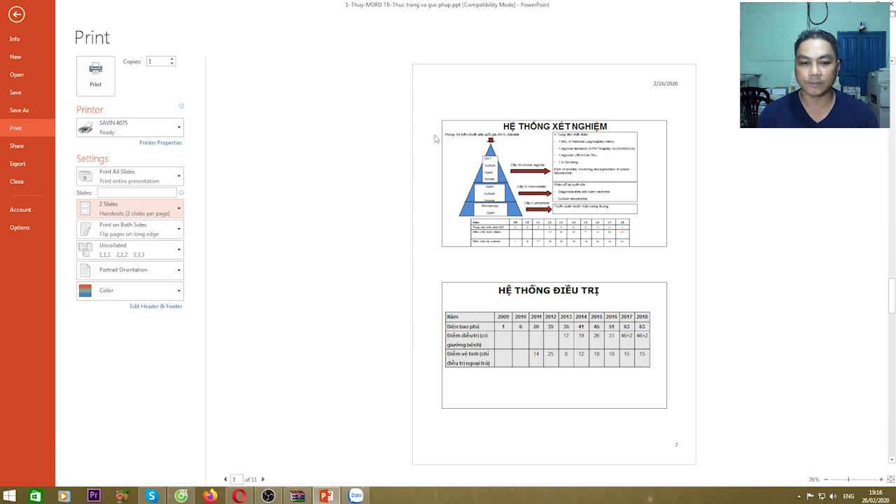
Try 3-slide handouts, then settle on 4 Slides Horizontal per page.
left_click(127, 213)
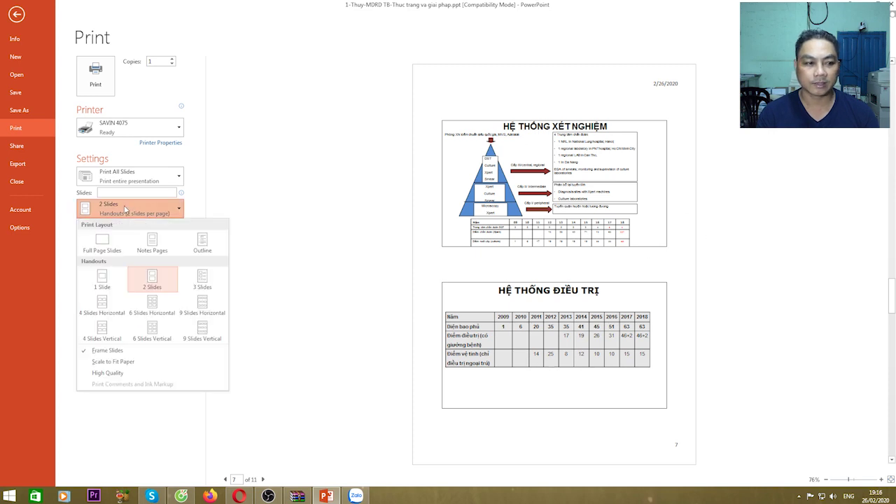
left_click(202, 282)
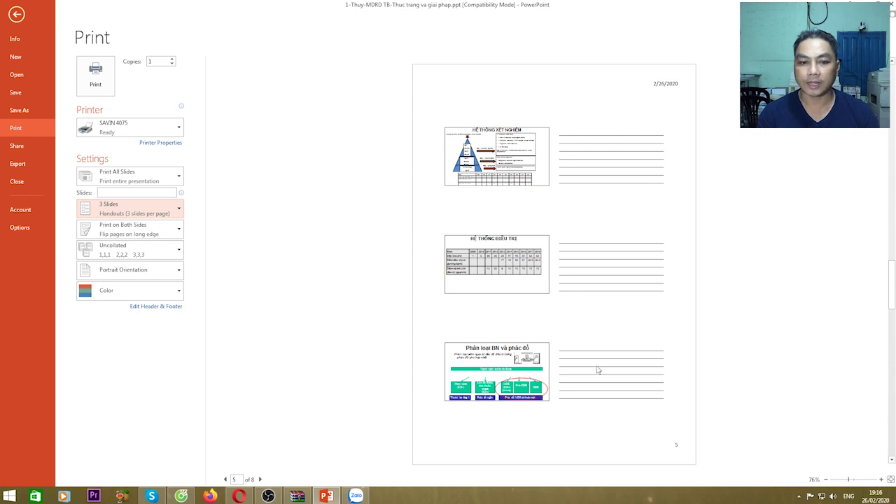
left_click(117, 214)
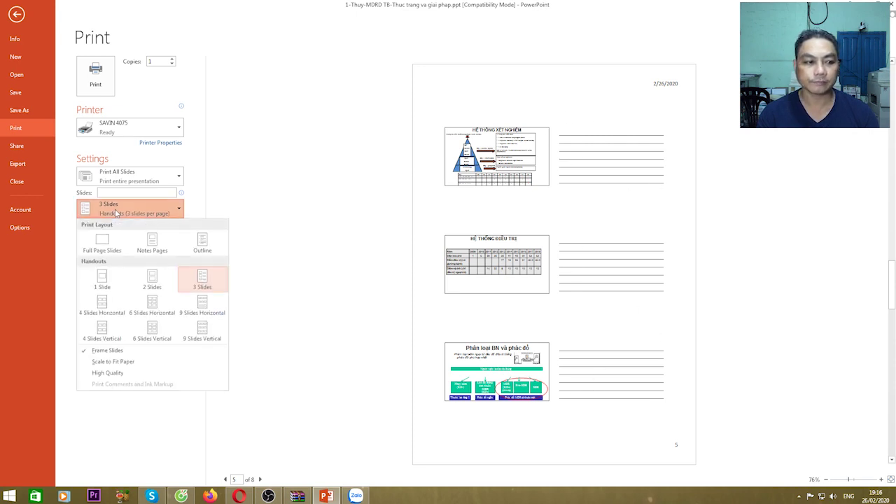
left_click(103, 305)
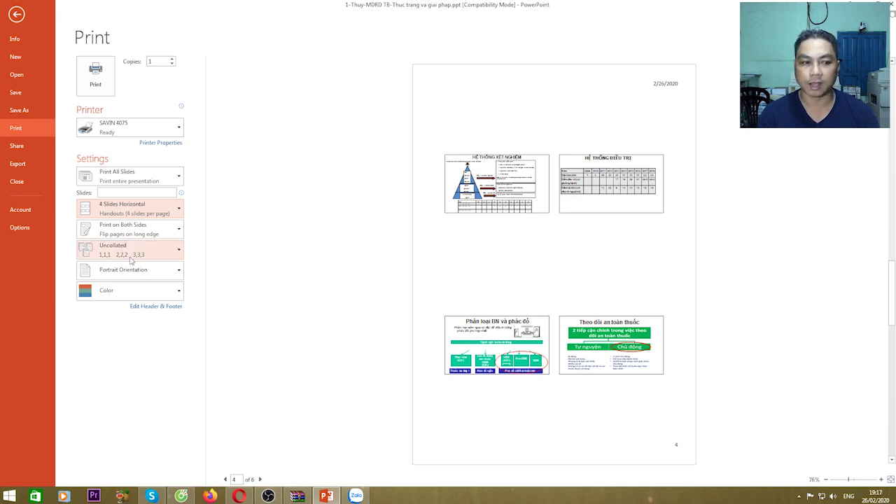
Switch the handout pages to landscape orientation, then back to portrait.
left_click(115, 270)
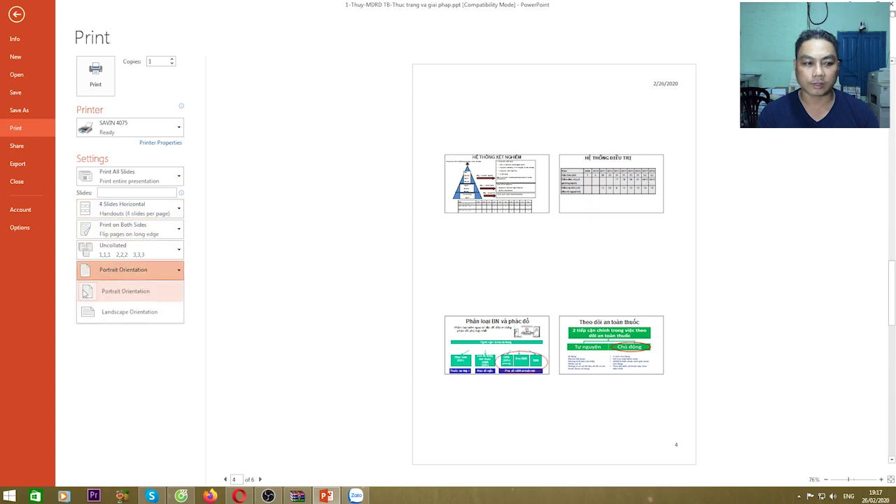
left_click(120, 315)
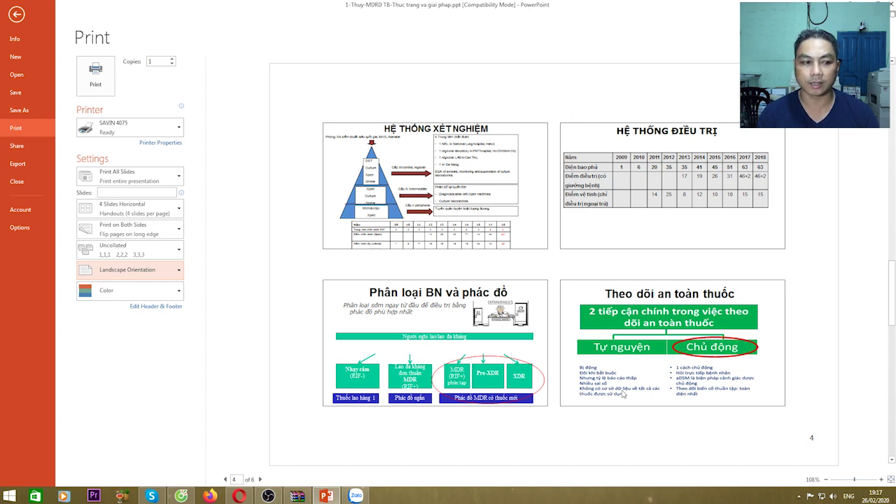
left_click(98, 275)
left_click(105, 290)
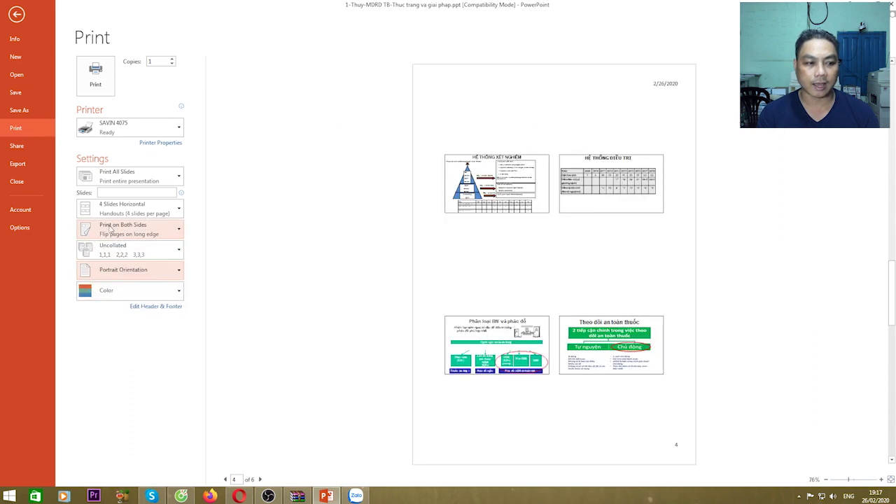
Use the 6 Slides Horizontal handout layout, preview it in landscape, then return to portrait.
left_click(116, 210)
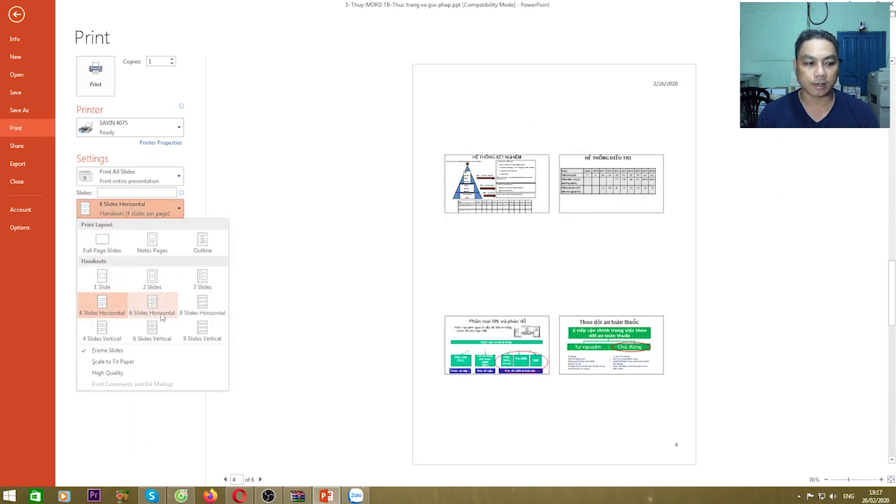
left_click(152, 305)
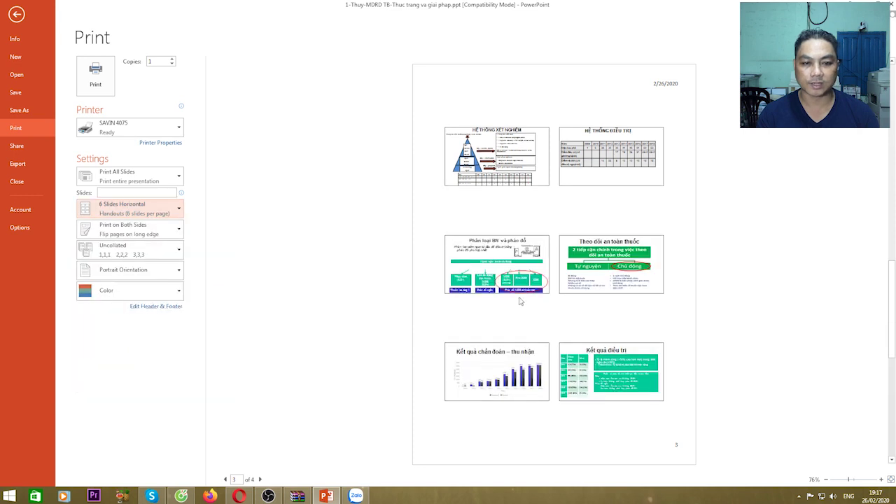
left_click(119, 272)
left_click(102, 315)
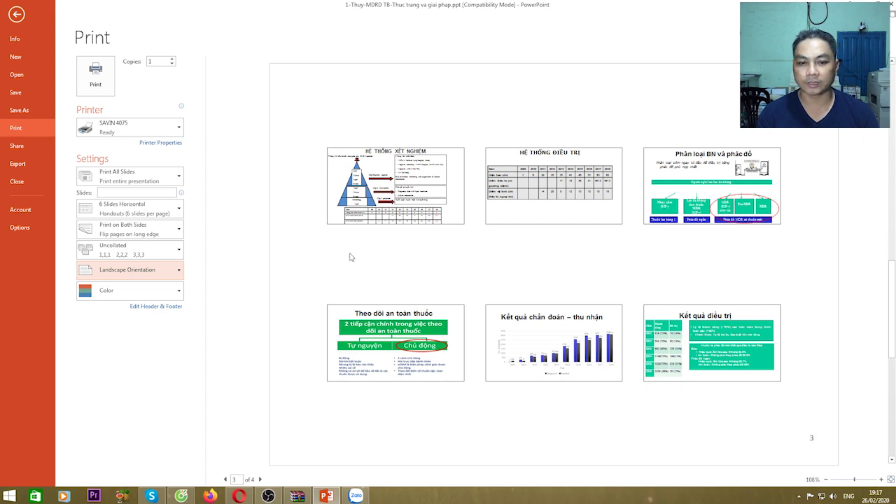
left_click(117, 272)
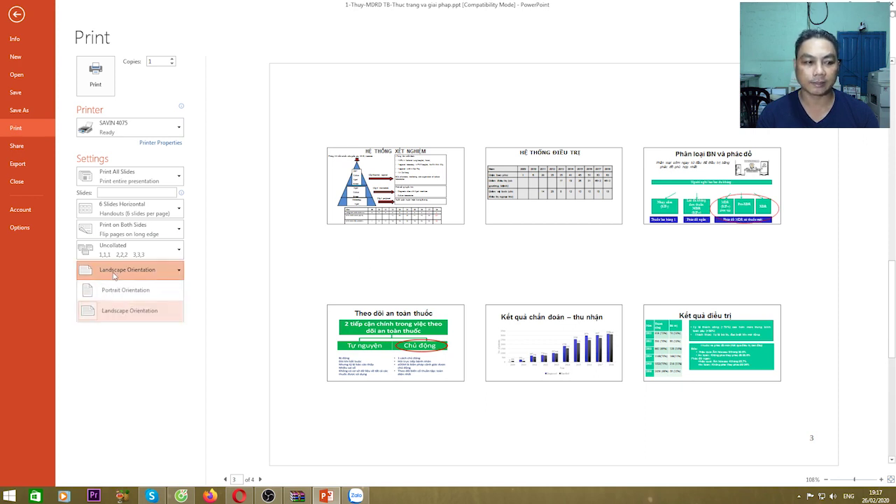
left_click(101, 295)
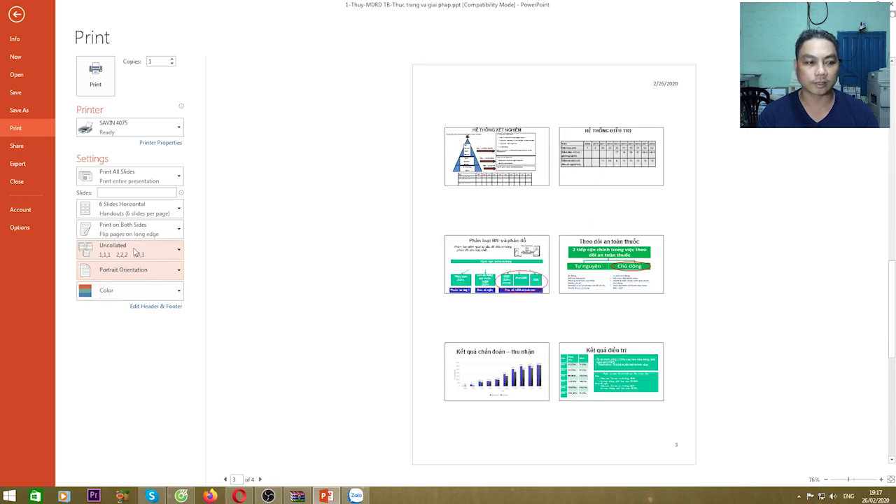
Try the 9 Slides Horizontal and 4 Slides Vertical handout layouts, settling on 6 Slides Vertical.
left_click(123, 214)
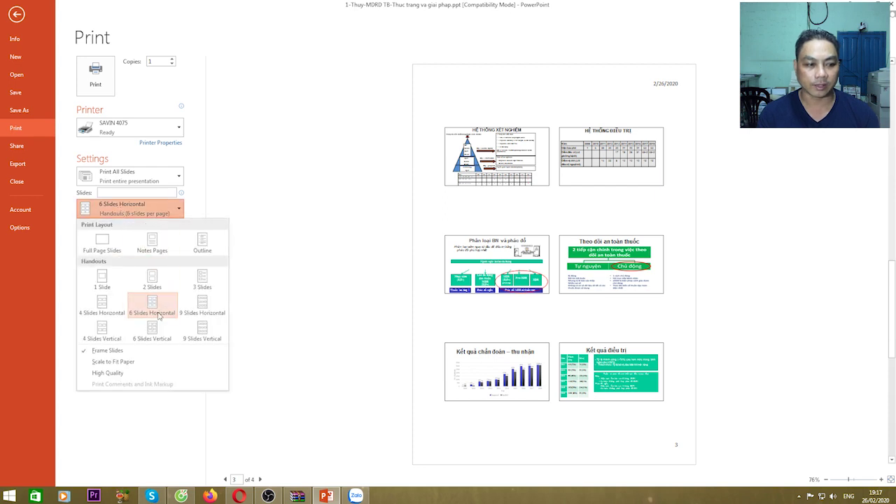
left_click(203, 308)
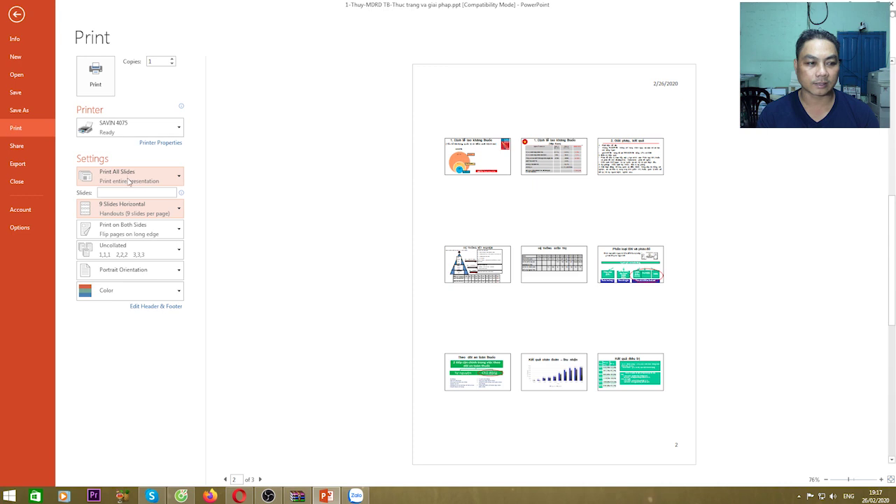
left_click(123, 208)
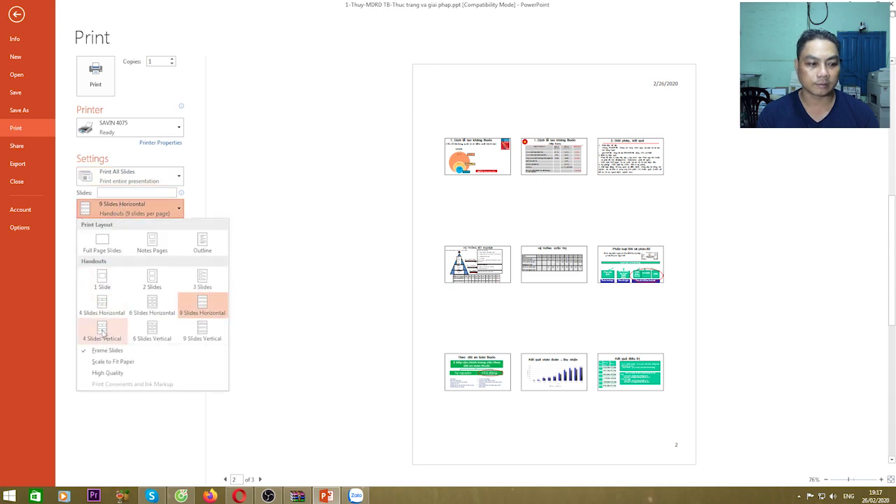
left_click(103, 332)
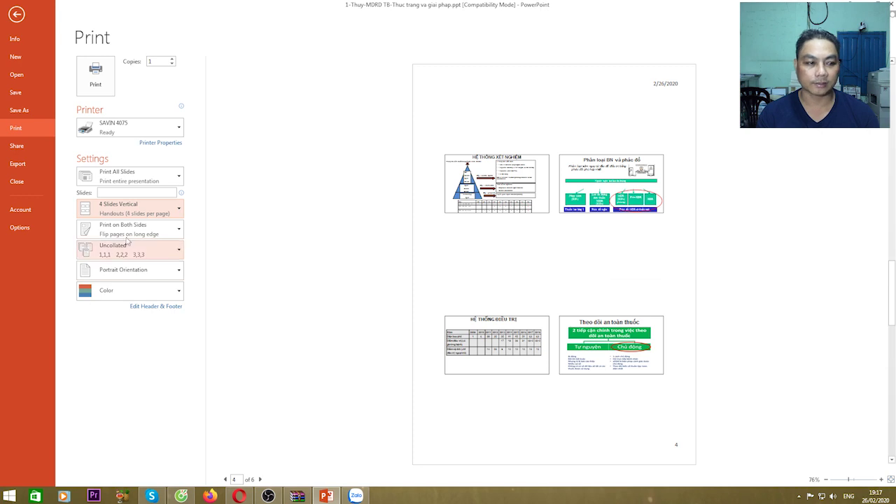
left_click(116, 210)
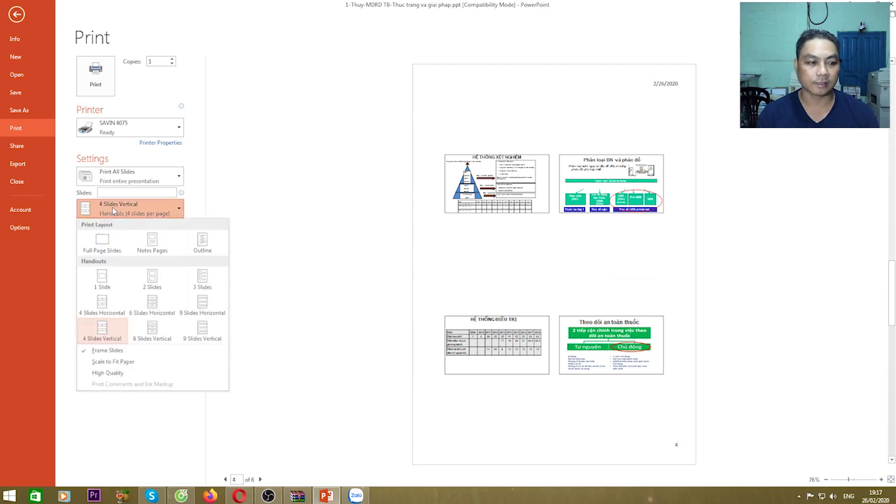
left_click(155, 335)
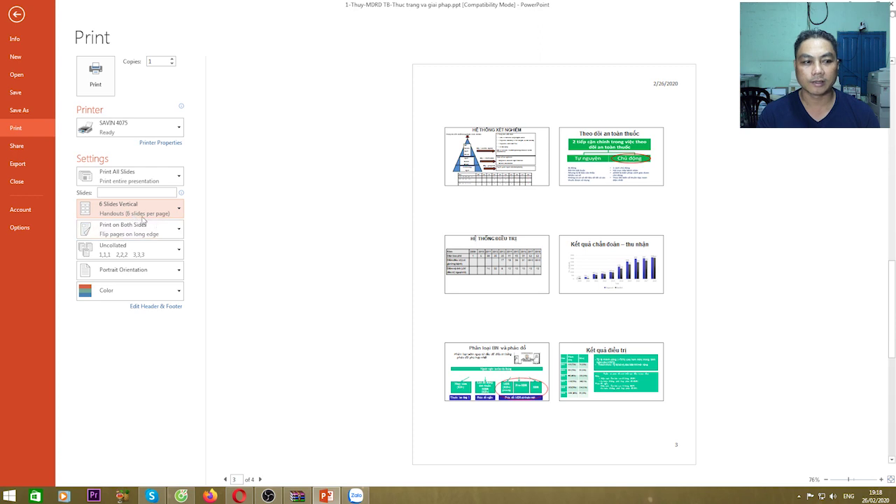
Set the handout print colour to Pure Black and White.
left_click(139, 214)
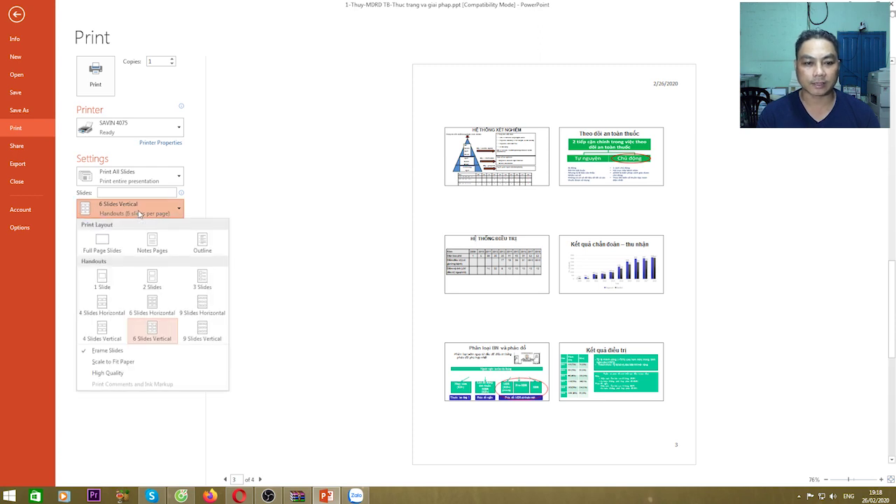
left_click(322, 237)
left_click(103, 294)
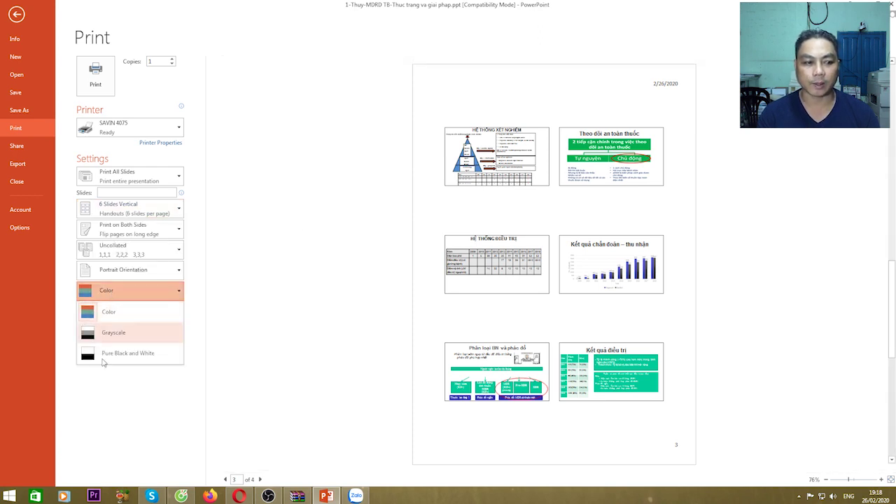
left_click(108, 354)
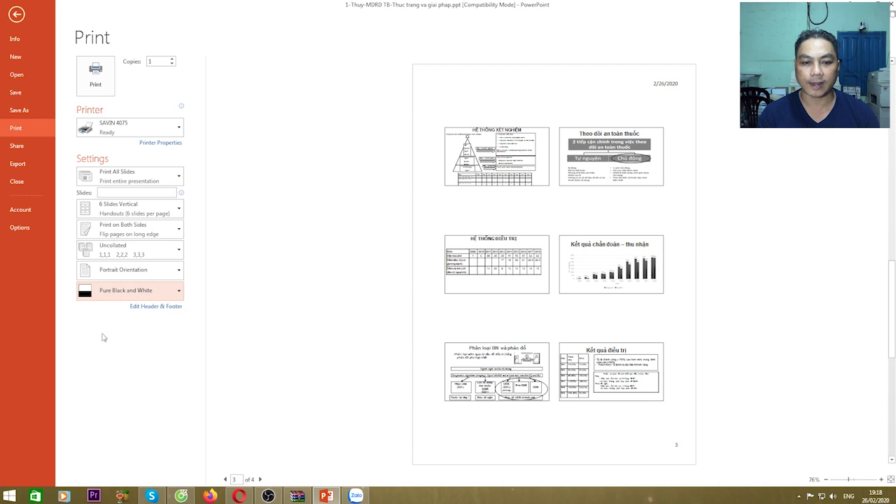
Keep portrait orientation and leave the Print page to return to slide editing.
left_click(115, 279)
left_click(238, 260)
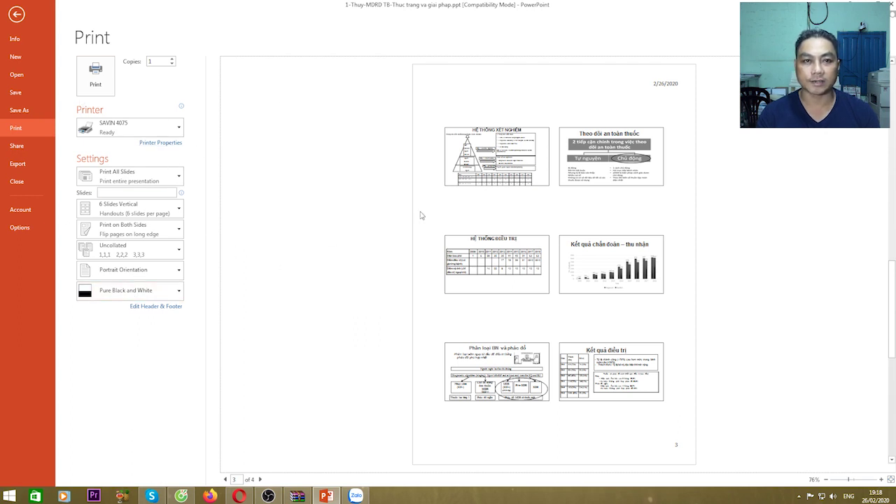
left_click(16, 17)
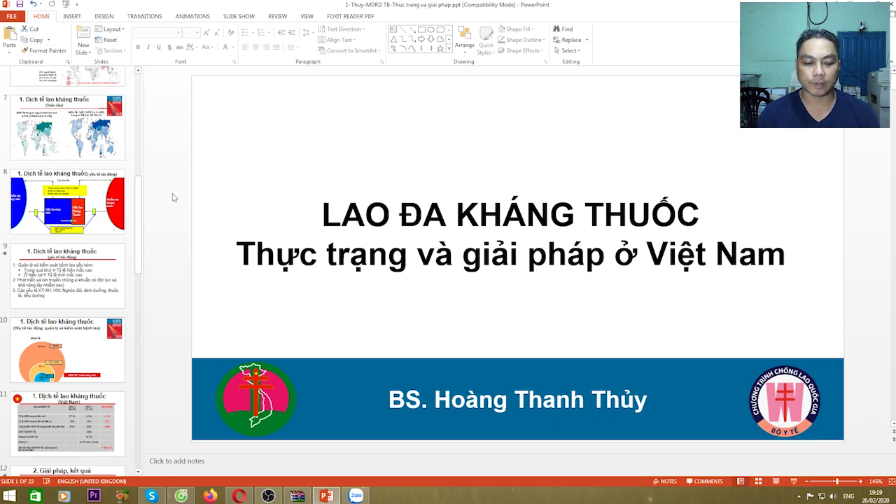
Save the deck as a PDF (*.pdf) on the Desktop, named '1-Thuy-MDRD TB-Thuc trang va giai phap.pdf'.
left_click(12, 17)
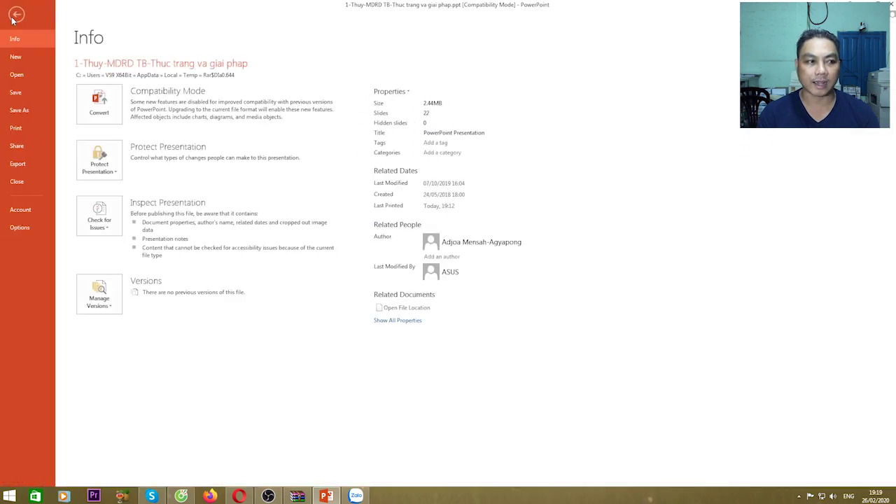
left_click(19, 116)
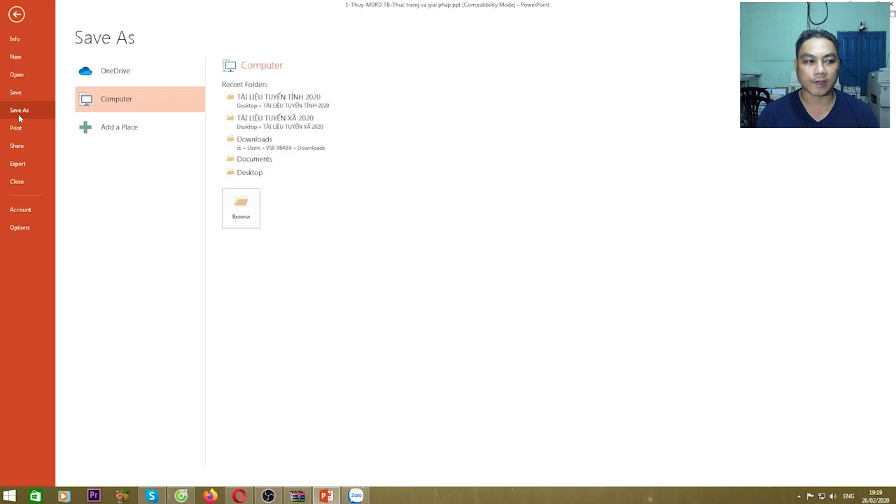
double_click(124, 104)
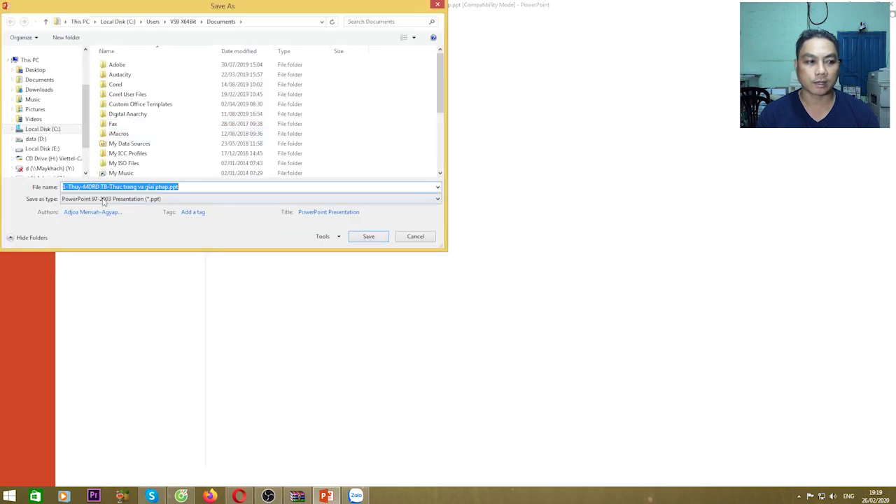
left_click(242, 199)
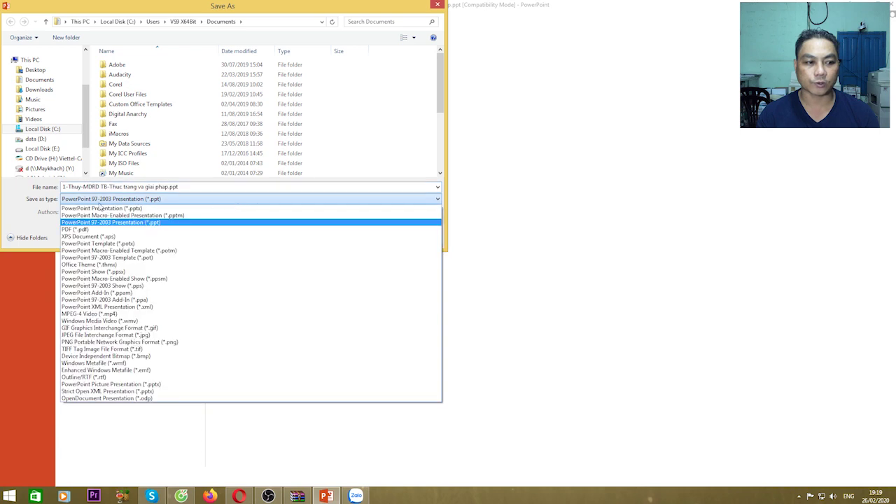
left_click(67, 230)
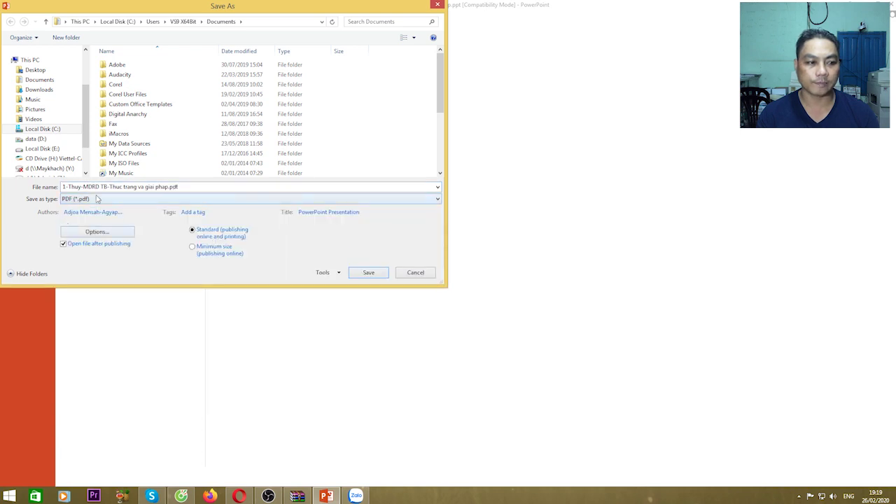
left_click(35, 70)
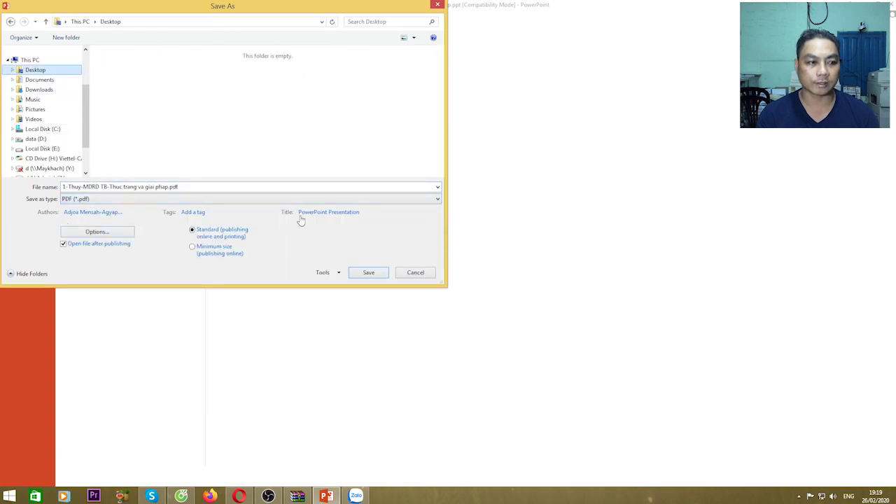
left_click(362, 275)
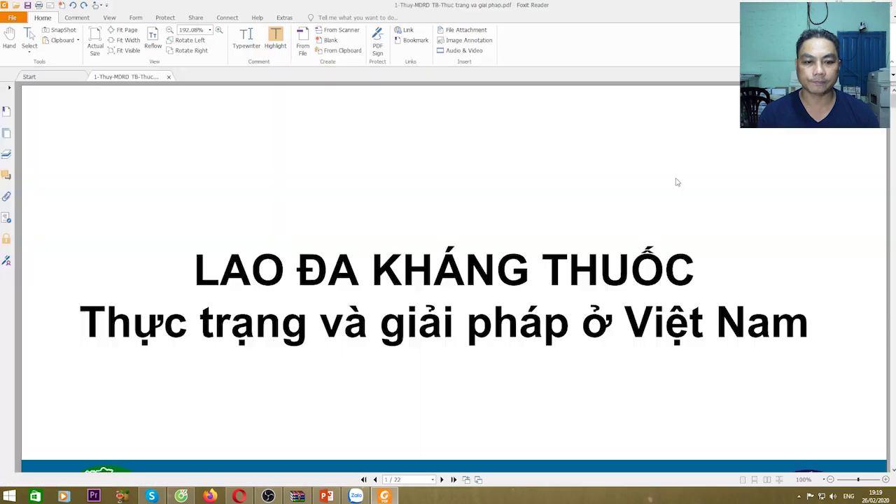
Start printing the PDF with Ctrl+P and select the SAVIN 4075 printer.
key("ctrl+p")
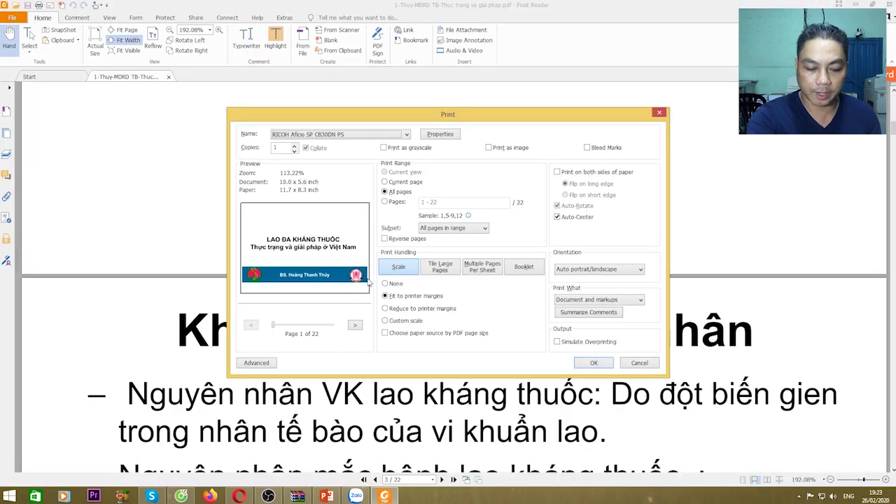
left_click(354, 138)
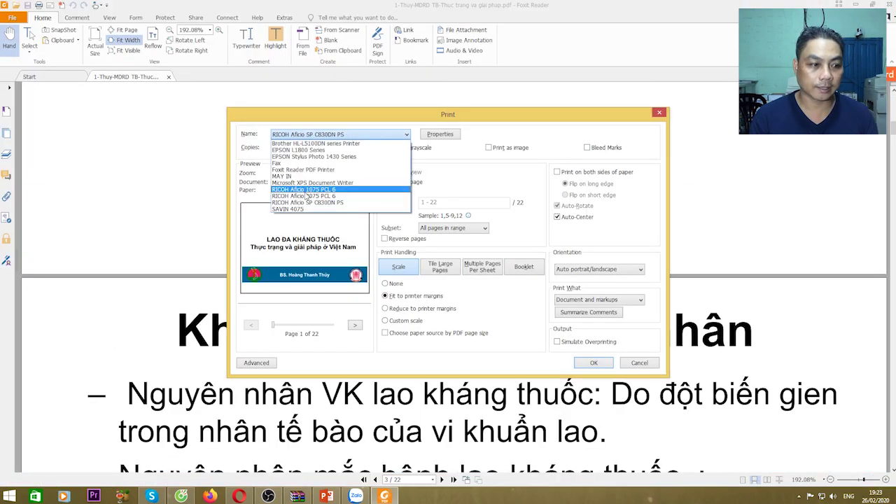
left_click(302, 211)
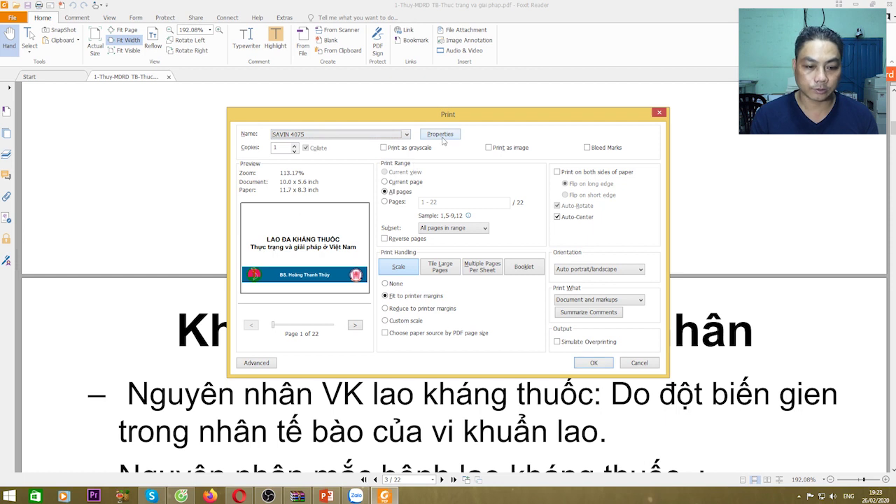
In the SAVIN 4075 properties, set Duplex to Open to Left and confirm.
left_click(445, 137)
left_click(490, 236)
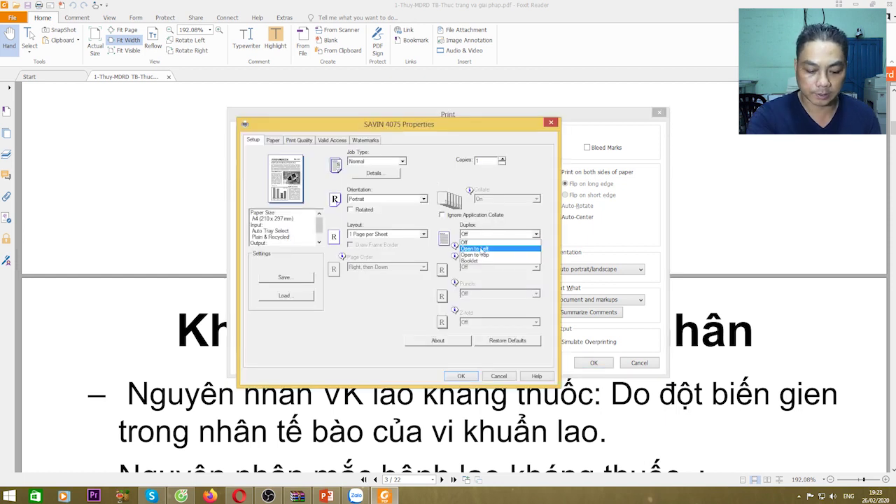
left_click(487, 248)
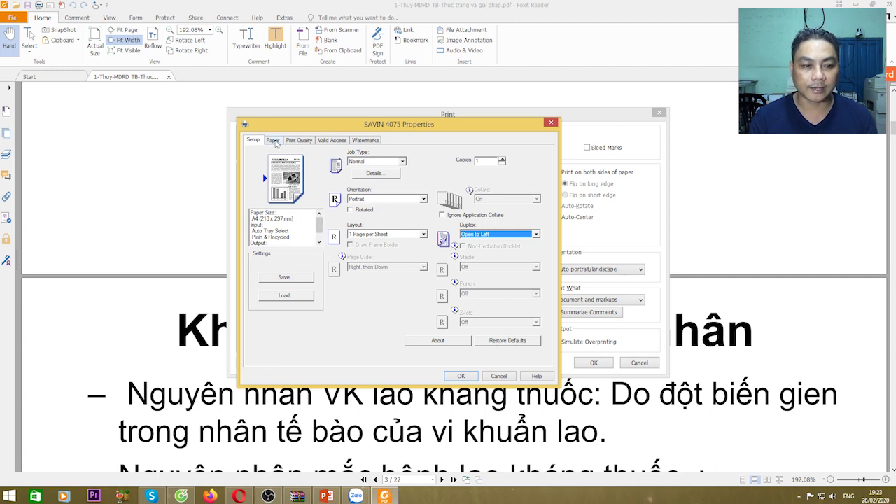
left_click(274, 141)
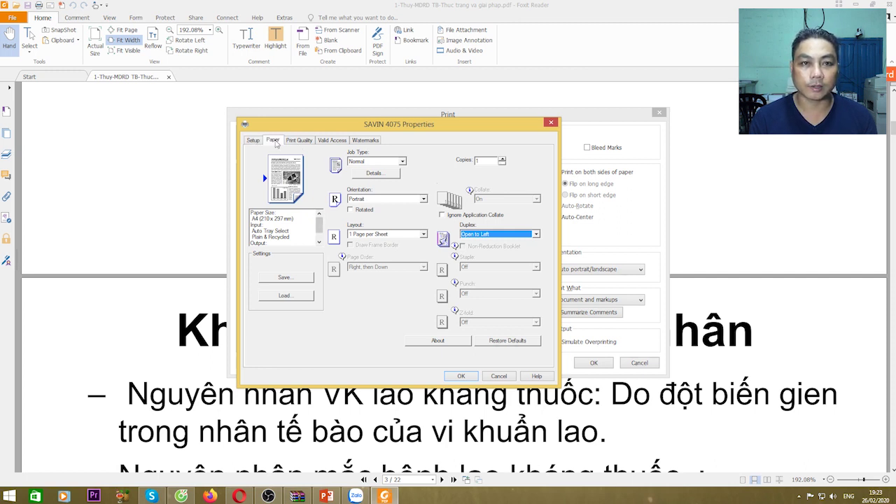
left_click(460, 378)
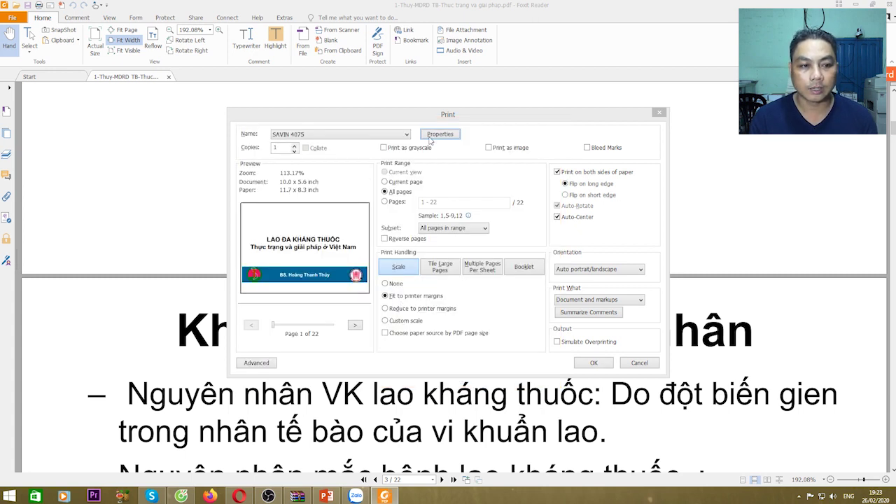
Reopen the SAVIN 4075 properties and try 2 and 4 pages per sheet.
left_click(433, 136)
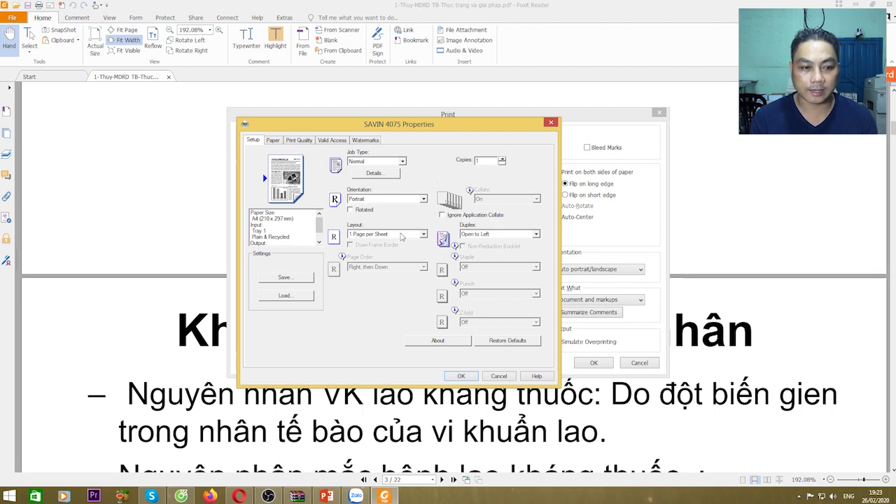
left_click(424, 235)
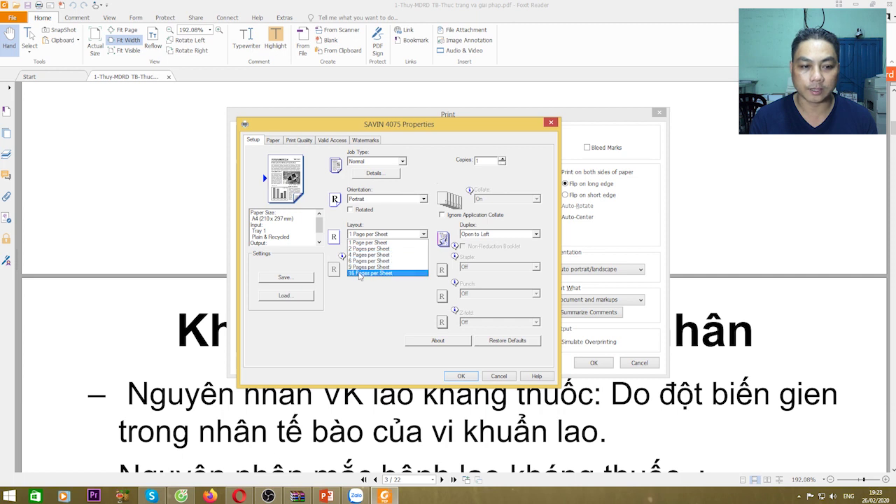
left_click(361, 249)
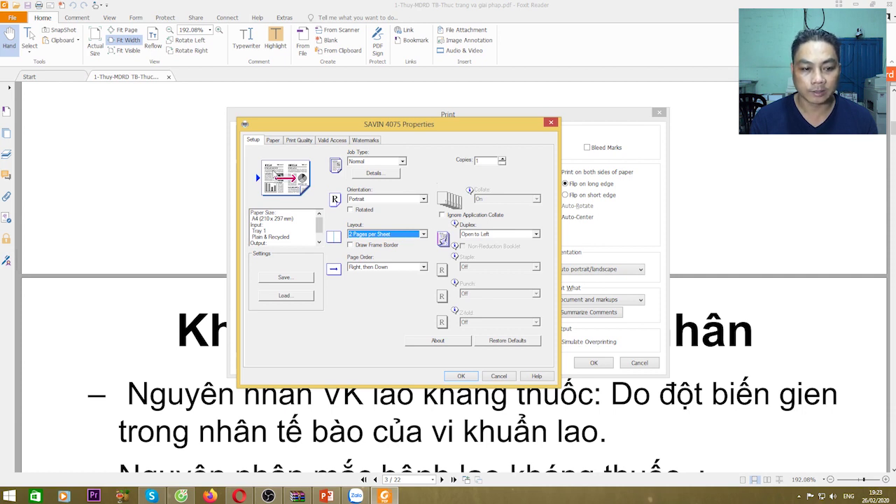
left_click(367, 239)
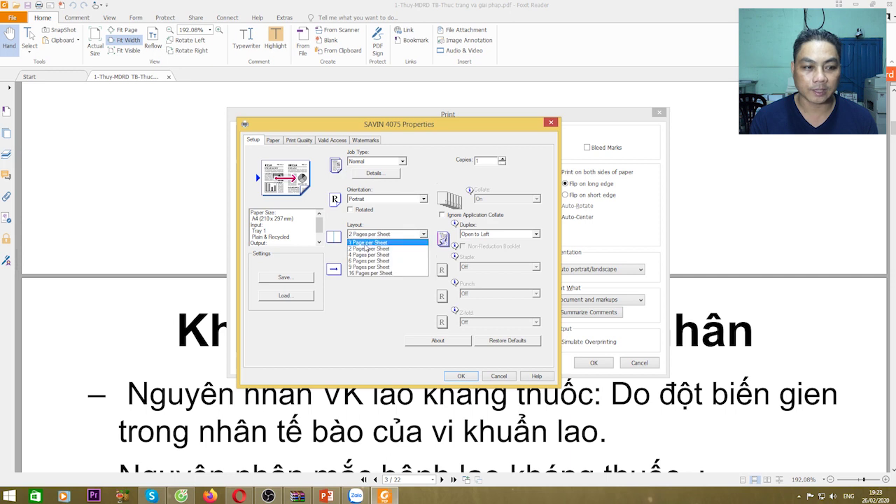
left_click(362, 256)
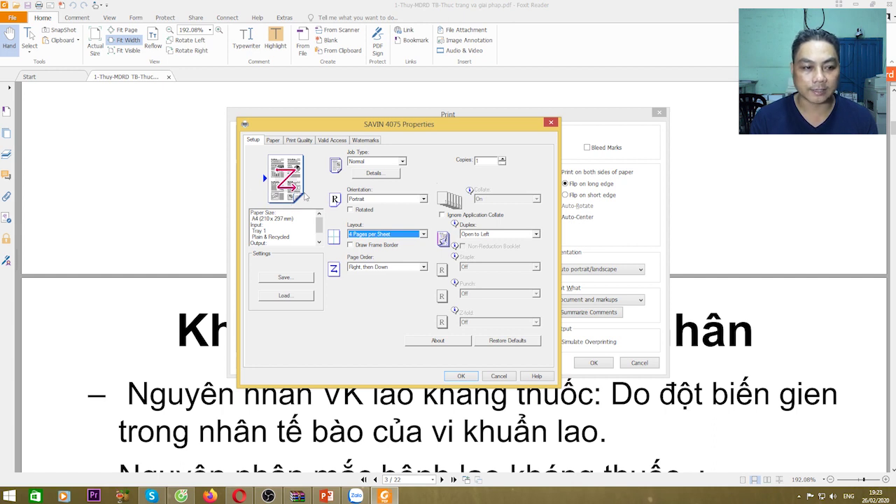
Try 6 and 9 pages per sheet, ending with 16 pages per sheet.
left_click(413, 239)
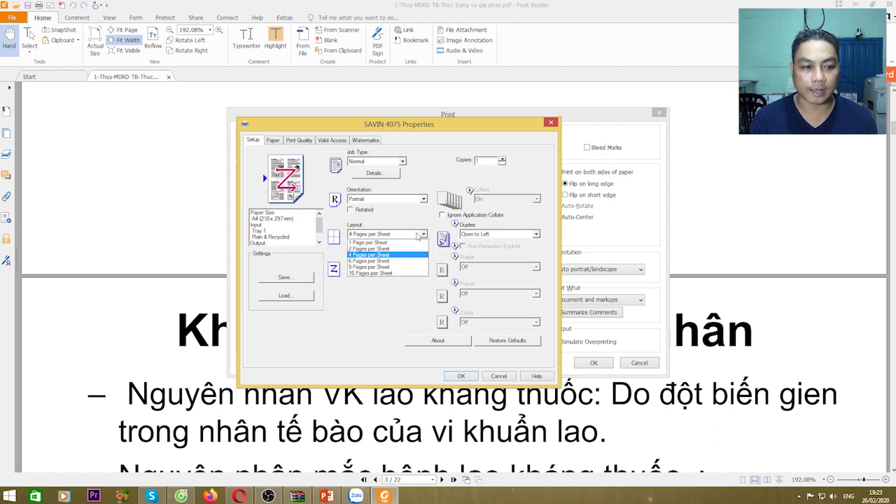
left_click(364, 265)
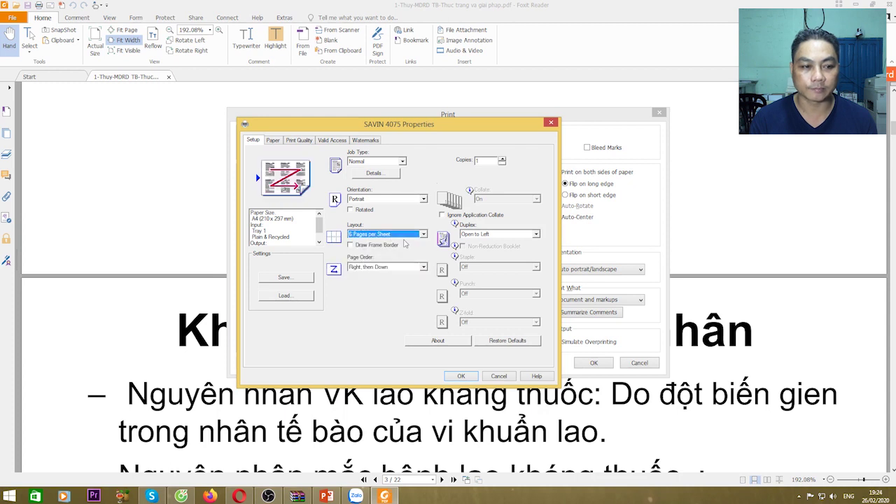
left_click(404, 236)
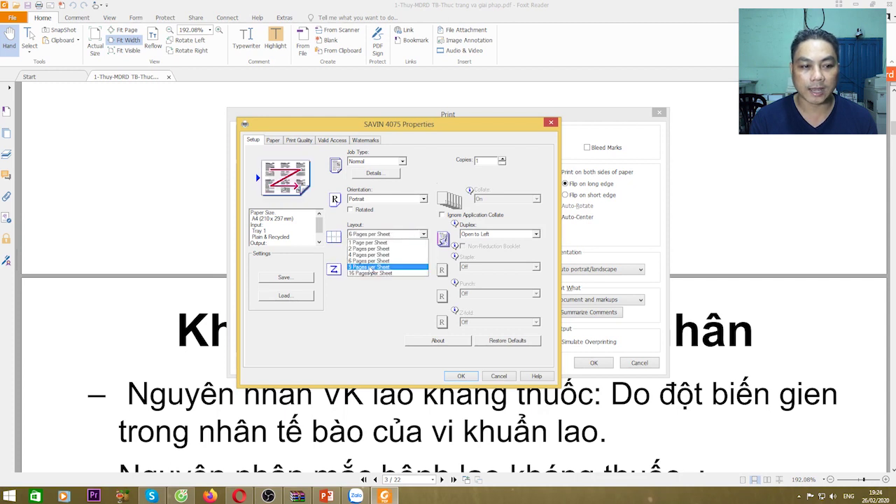
left_click(370, 267)
left_click(403, 236)
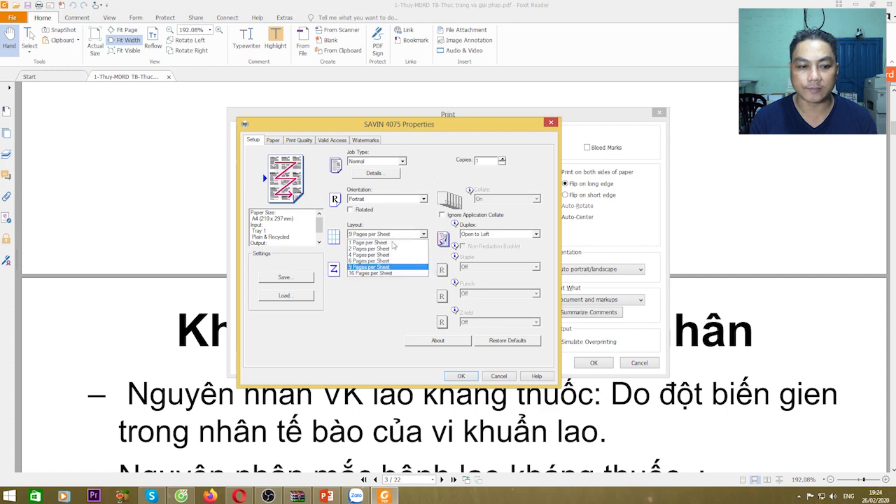
left_click(362, 274)
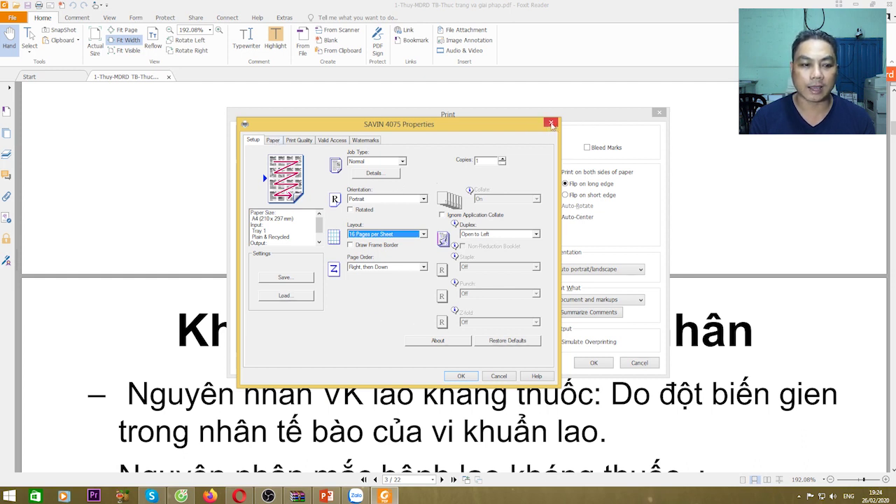
Close the printer properties and Print dialog without printing, and return to PowerPoint's print view.
left_click(551, 124)
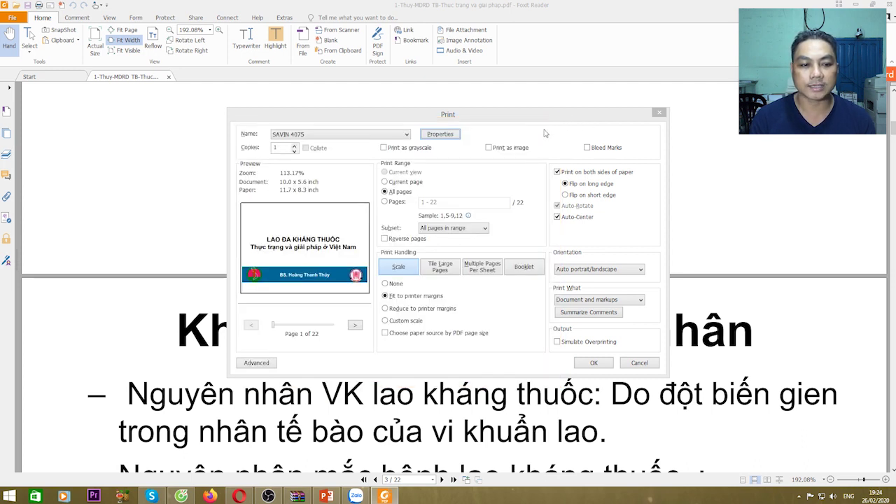
left_click(658, 113)
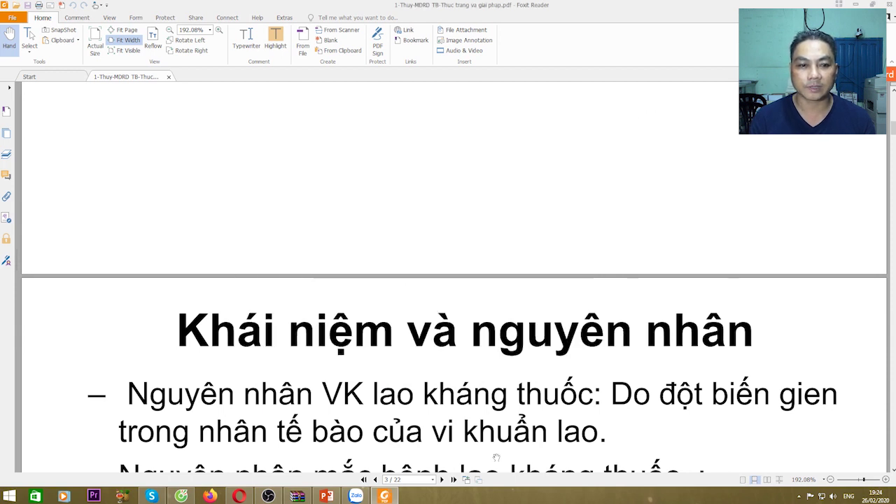
left_click(326, 496)
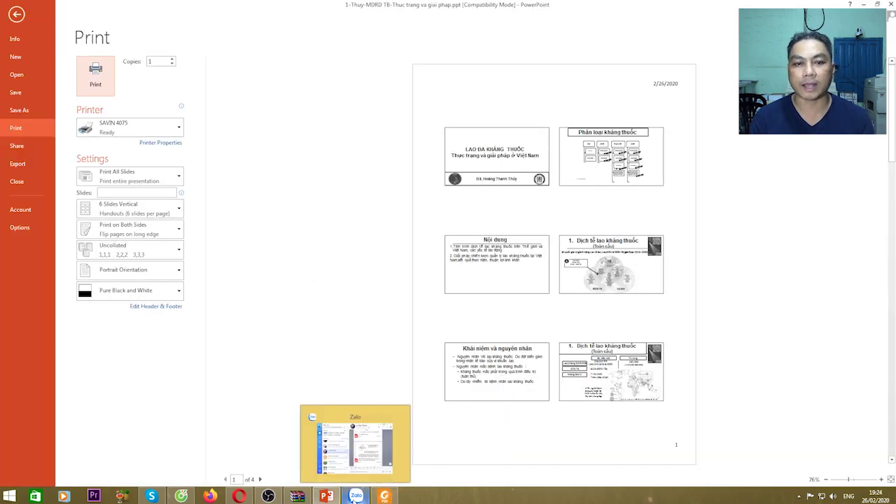